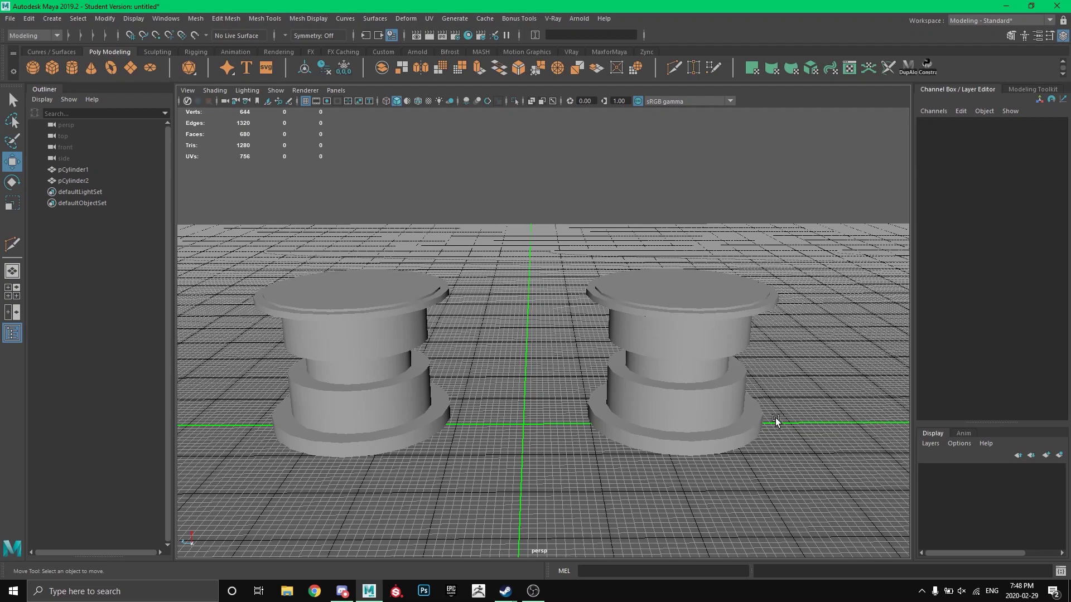
Toggle the smooth mesh preview on pCylinder1 several times to compare its smoothed and unsmoothed shapes.
middle_click_drag(777, 413, 788, 379, "alt")
mouse_move(788, 380)
left_mouse_down("alt")
mouse_move(794, 367)
mouse_move(788, 389)
left_mouse_up("alt")
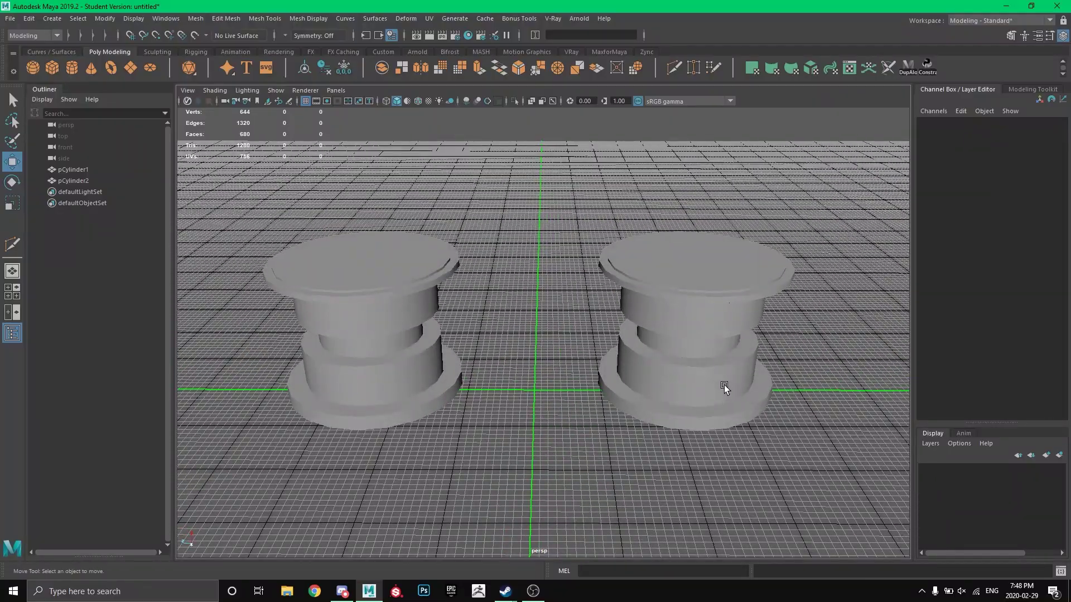
mouse_move(724, 387)
left_mouse_down("alt")
mouse_move(713, 386)
mouse_move(745, 373)
mouse_move(700, 378)
mouse_move(710, 373)
left_mouse_up("alt")
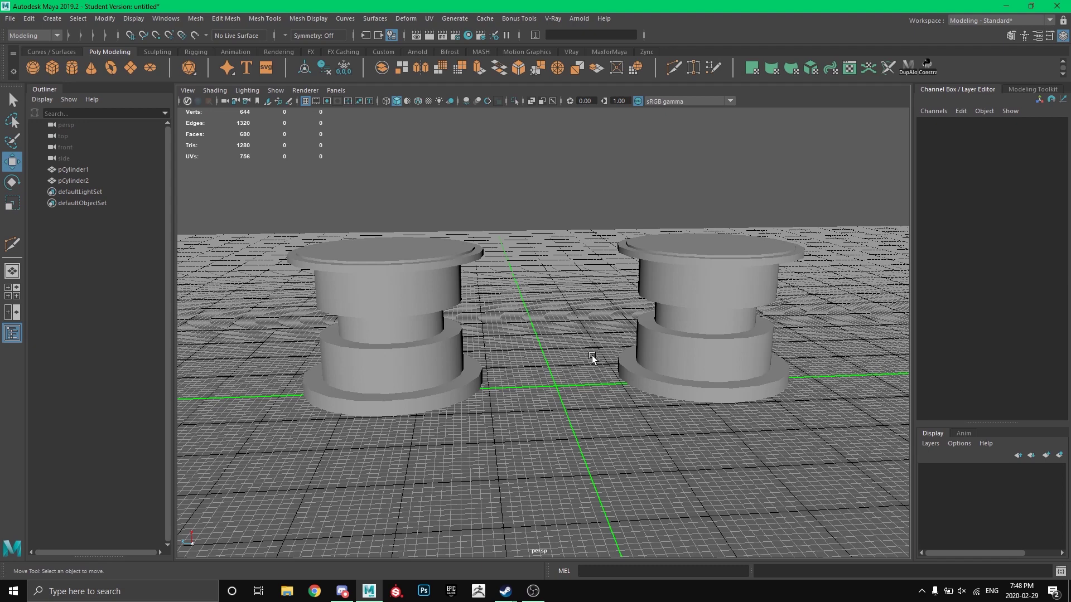
left_click(380, 265)
key("3")
key("1")
key("3")
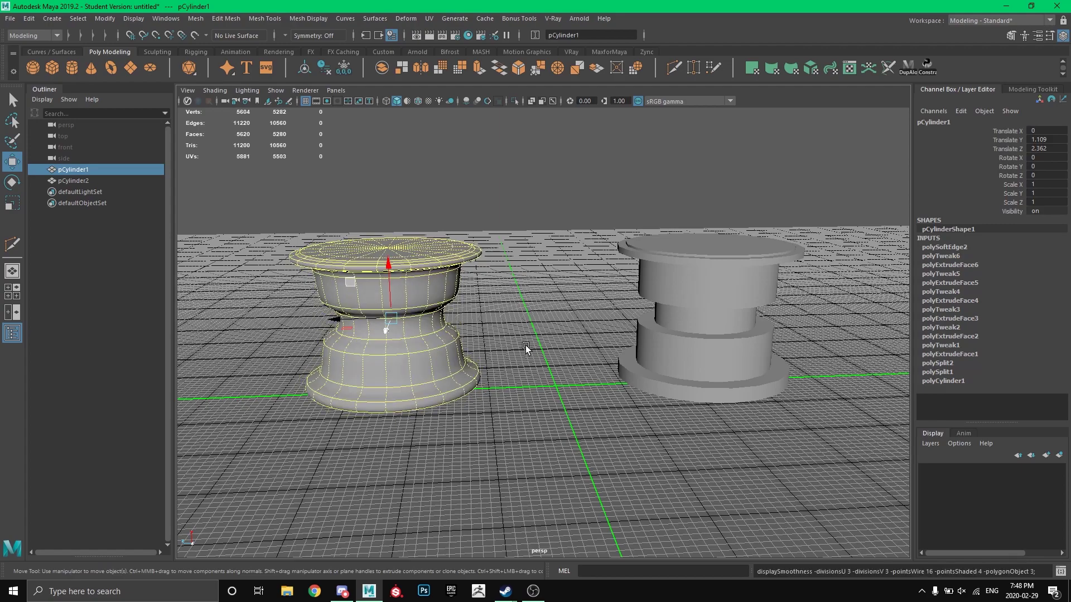
key("1")
key("3")
key("1")
key("3")
key("1")
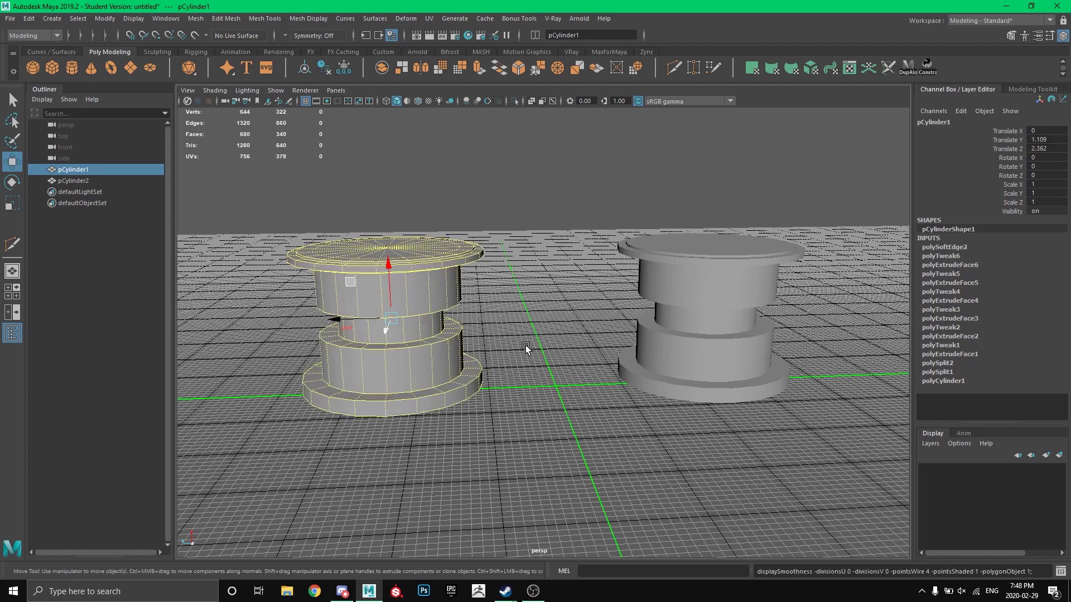
Examine pCylinder1's profile up close with the smooth preview on and off, and view it beside pCylinder2.
left_click_drag(526, 346, 652, 332, "alt")
key("3")
scroll(541, 362, "up", 5)
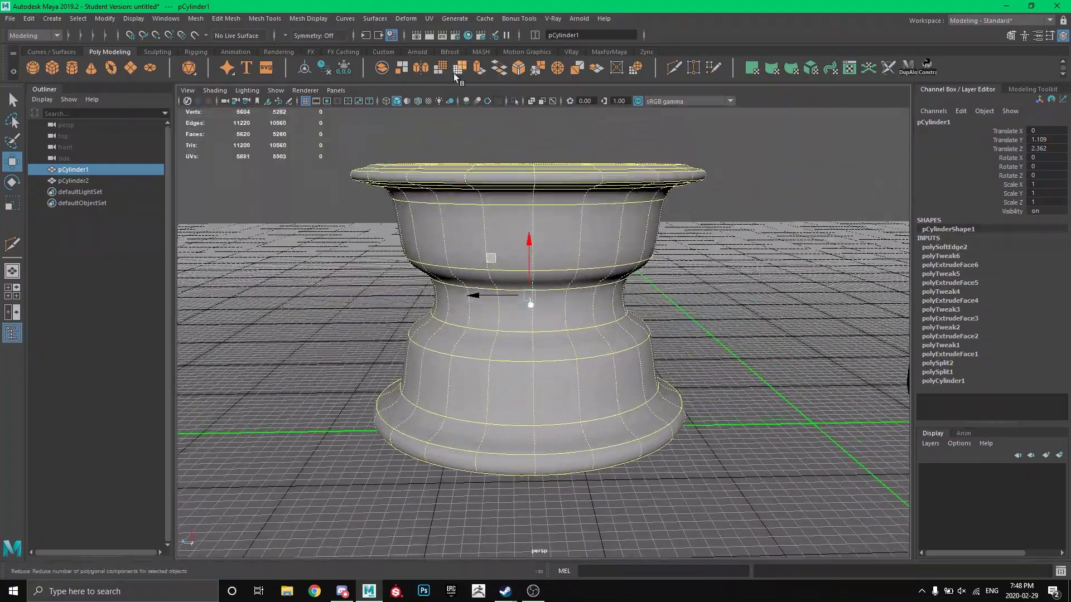
key("1")
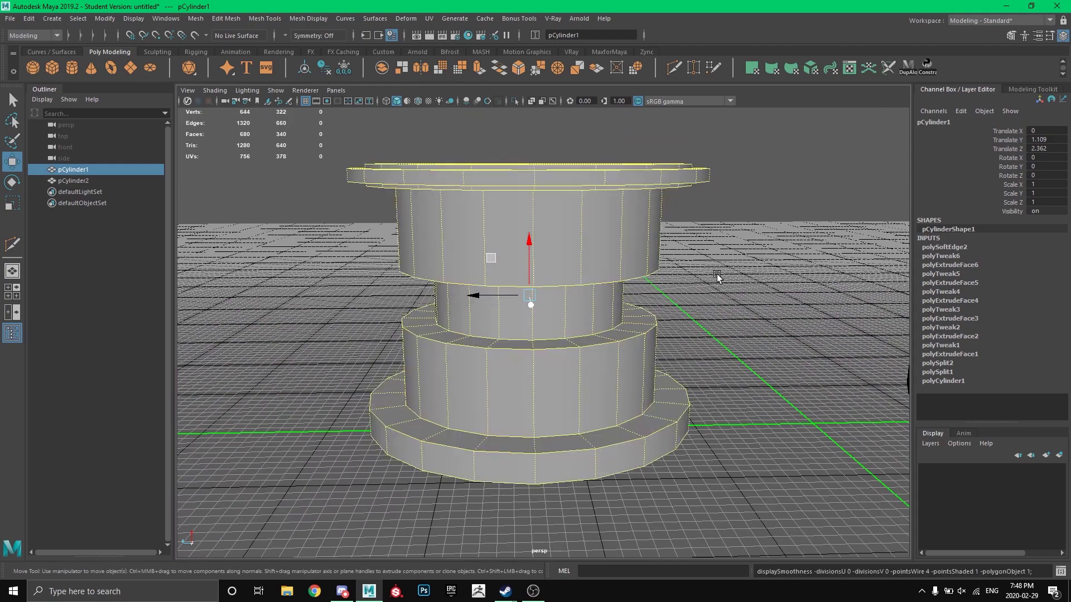
scroll(720, 279, "down", 3)
middle_click_drag(731, 281, 543, 291, "alt")
scroll(544, 292, "down", 2)
left_click_drag(544, 291, 563, 306, "alt")
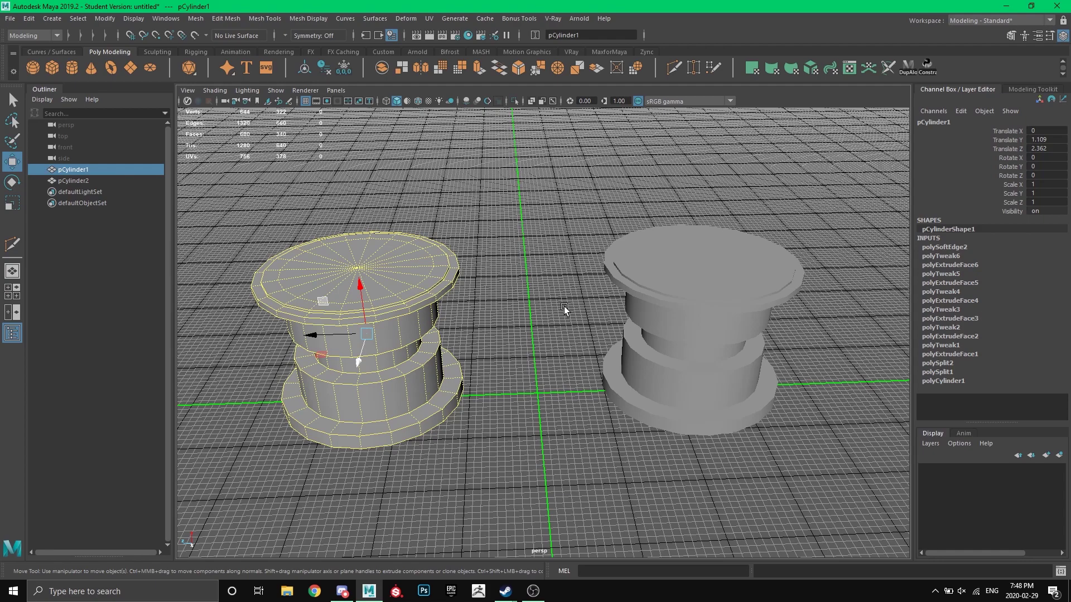
mouse_move(526, 334)
left_mouse_down("alt")
mouse_move(524, 293)
mouse_move(521, 319)
left_mouse_up("alt")
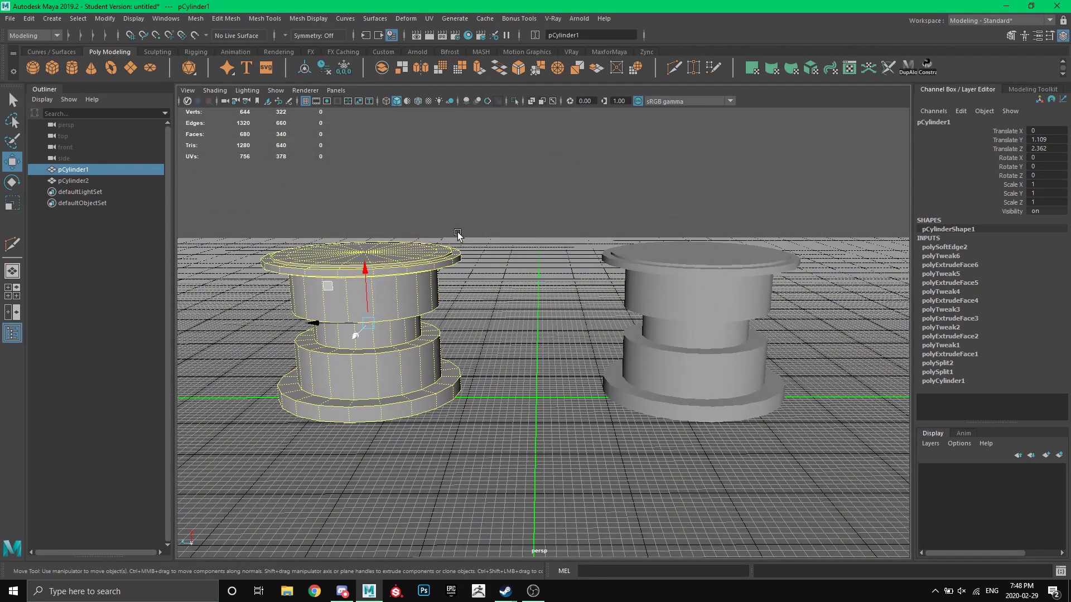
Preview pCylinder1 smoothed without its selection wireframe, compare it with the unsmoothed pCylinder2, and restore its unsmoothed display.
middle_click_drag(471, 366, 597, 371, "alt")
scroll(593, 378, "up", 4)
mouse_move(594, 378)
left_mouse_down("alt")
mouse_move(589, 336)
mouse_move(588, 387)
left_mouse_up("alt")
key("3")
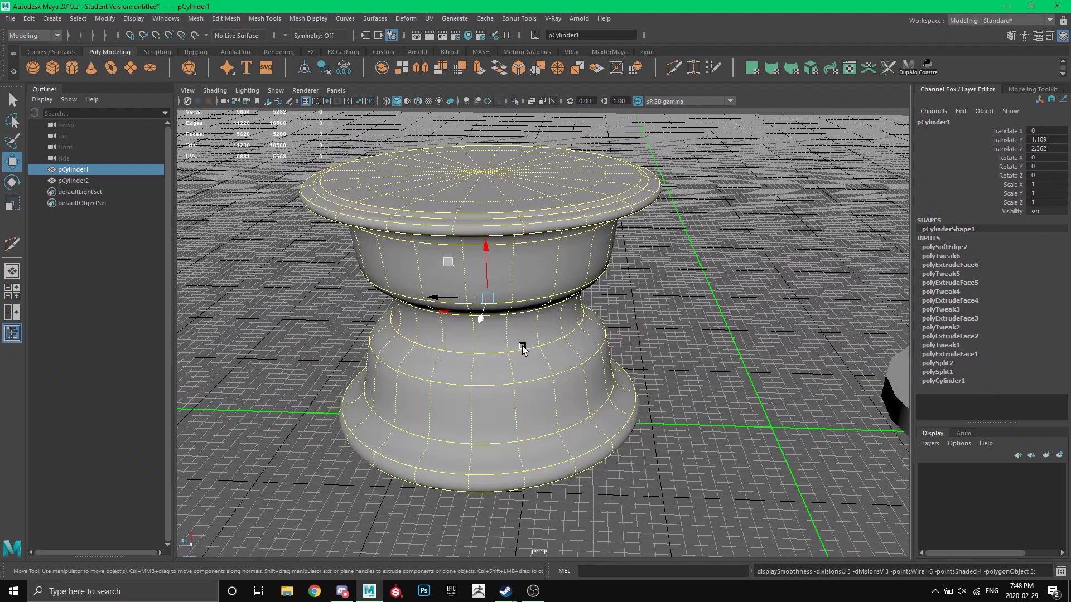
left_click_drag(522, 345, 433, 326, "alt")
left_click(667, 407)
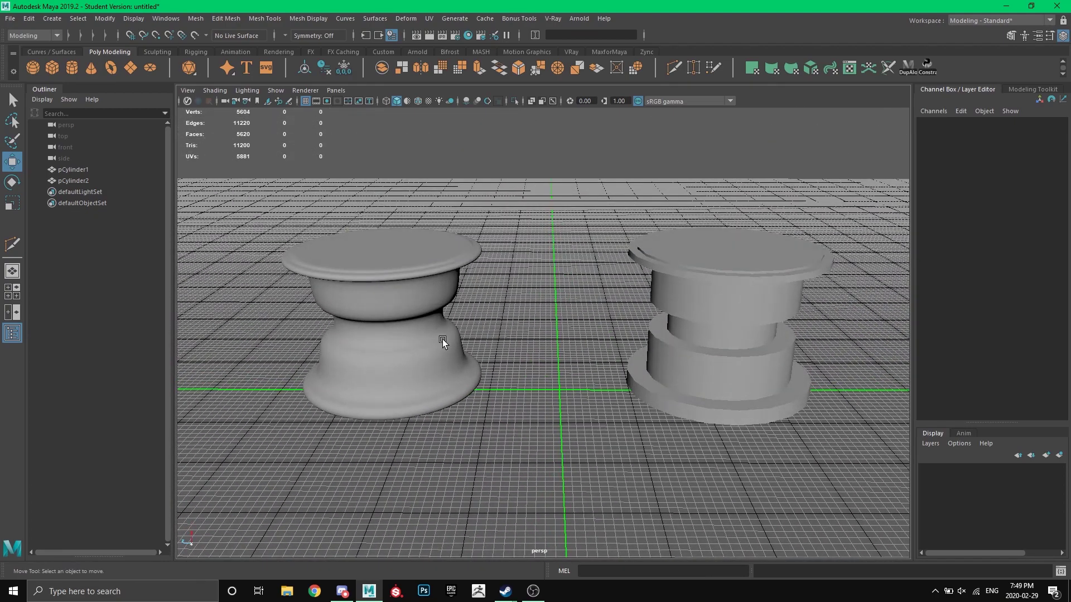
left_click(438, 346)
key("1")
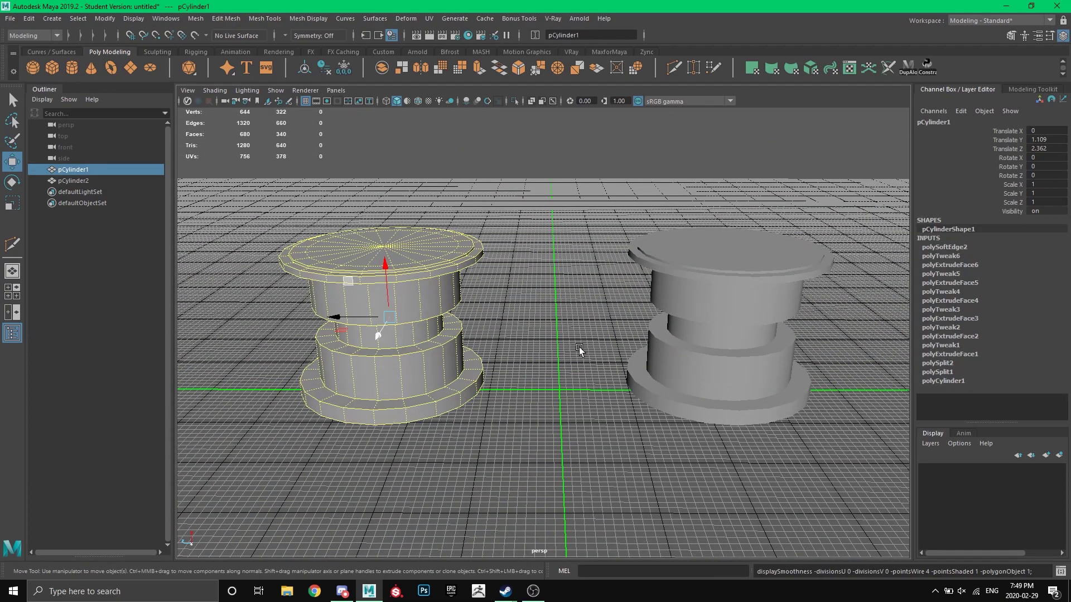
left_click_drag(579, 346, 544, 336, "alt")
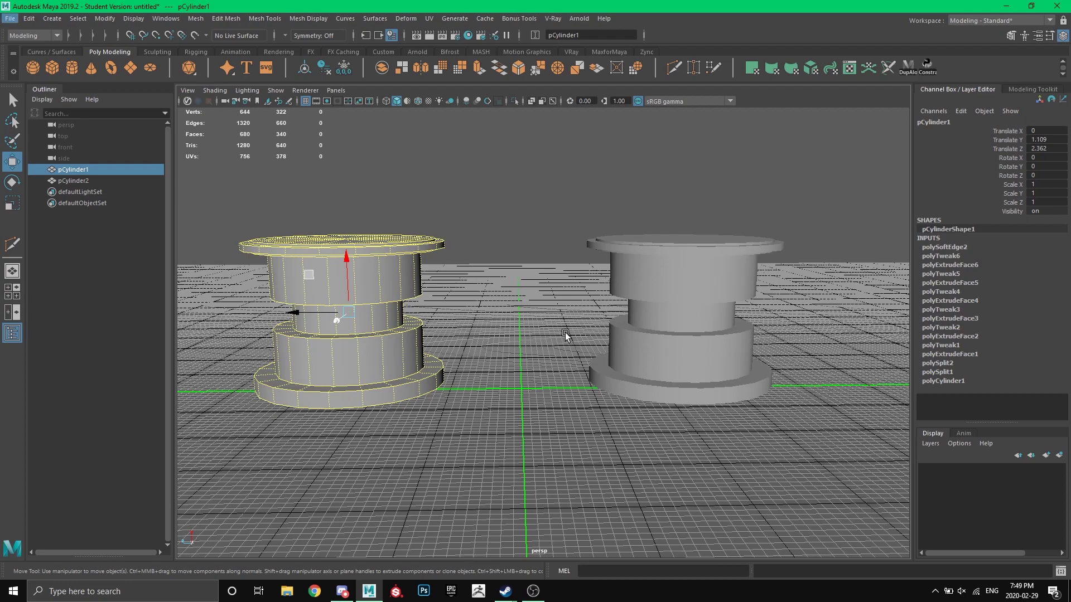
left_click_drag(568, 331, 594, 354, "alt")
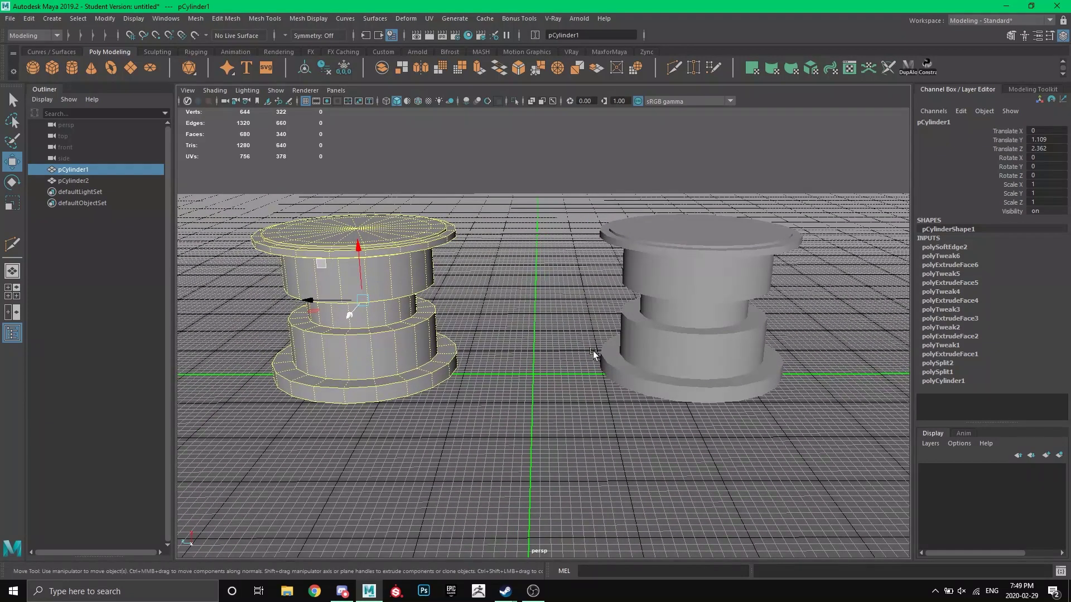
Frame pCylinder2 and inspect how its base flange rounds off in the smooth preview, ending in unsmoothed display.
left_click(658, 346)
key("f")
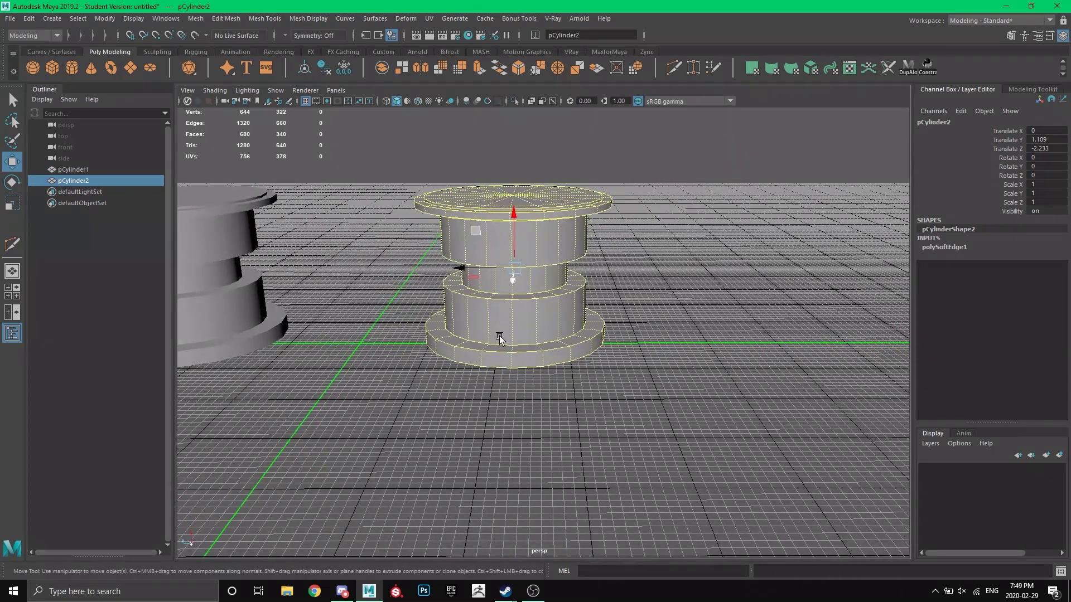
right_click_drag(501, 340, 516, 361, "alt")
left_click_drag(516, 359, 516, 375, "alt")
right_click_drag(517, 375, 521, 400, "alt")
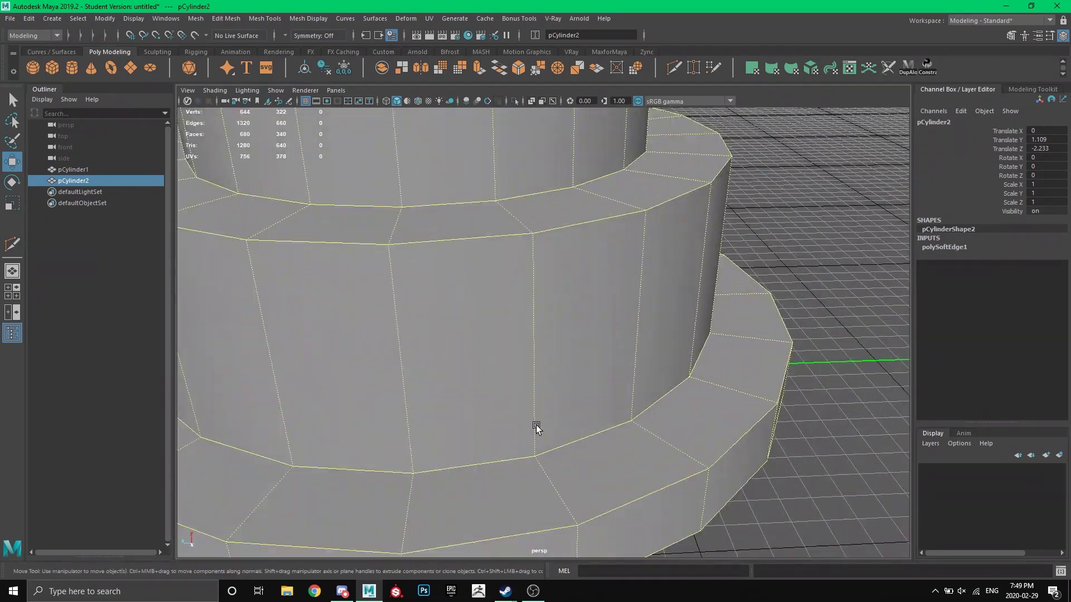
middle_click_drag(540, 452, 589, 372, "alt")
left_click_drag(661, 396, 731, 352, "alt")
key("3")
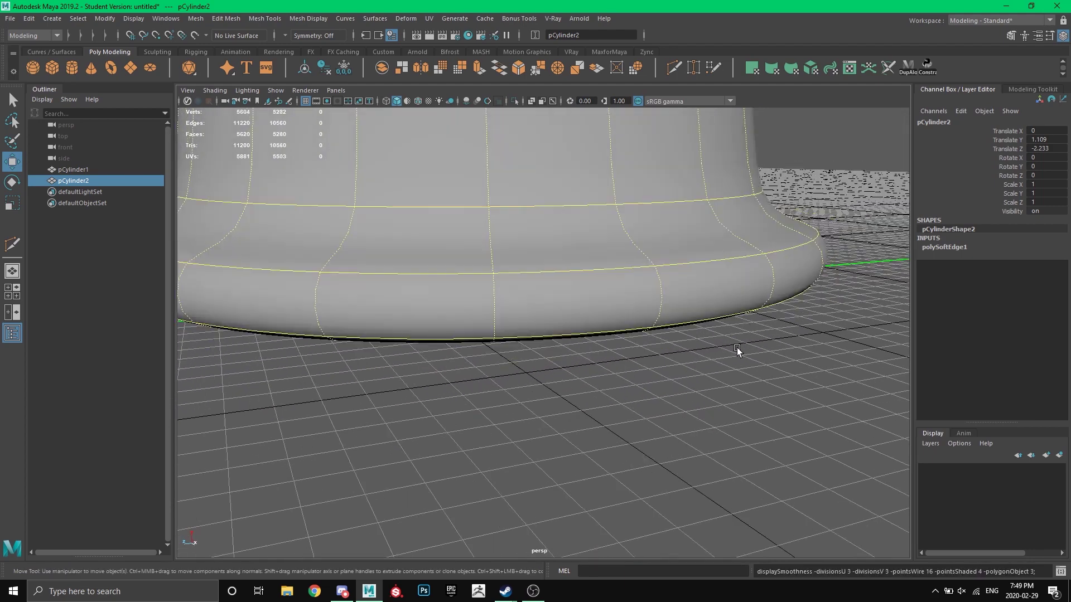
key("1")
key("3")
key("1")
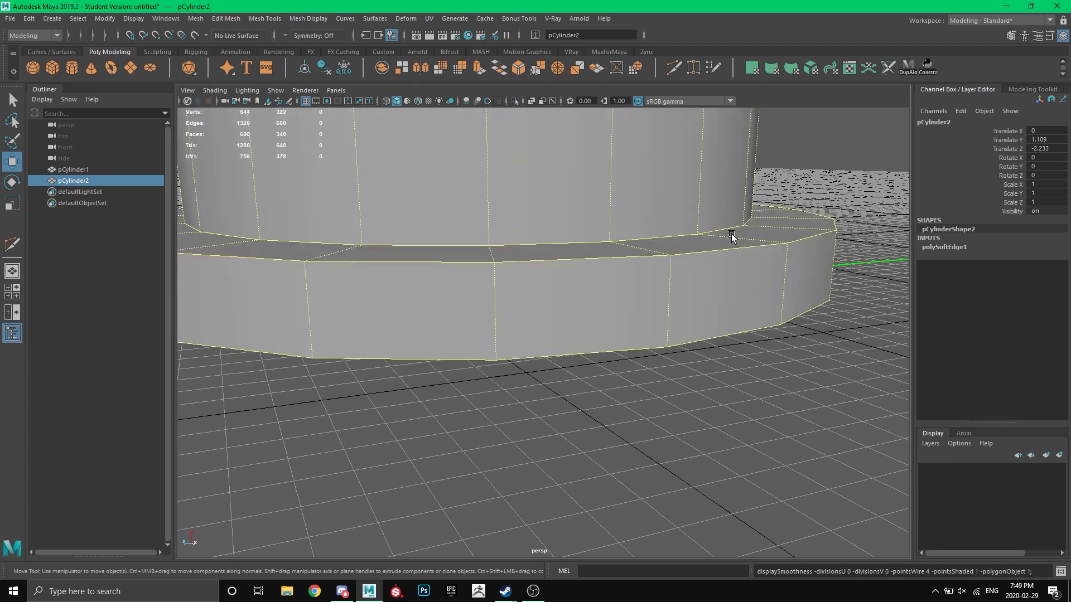
Use Multi-Cut to insert supporting edge loops beside the inner corner and outer edges of pCylinder2's base flange.
left_click(669, 67)
left_click_drag(711, 181, 709, 212, "alt")
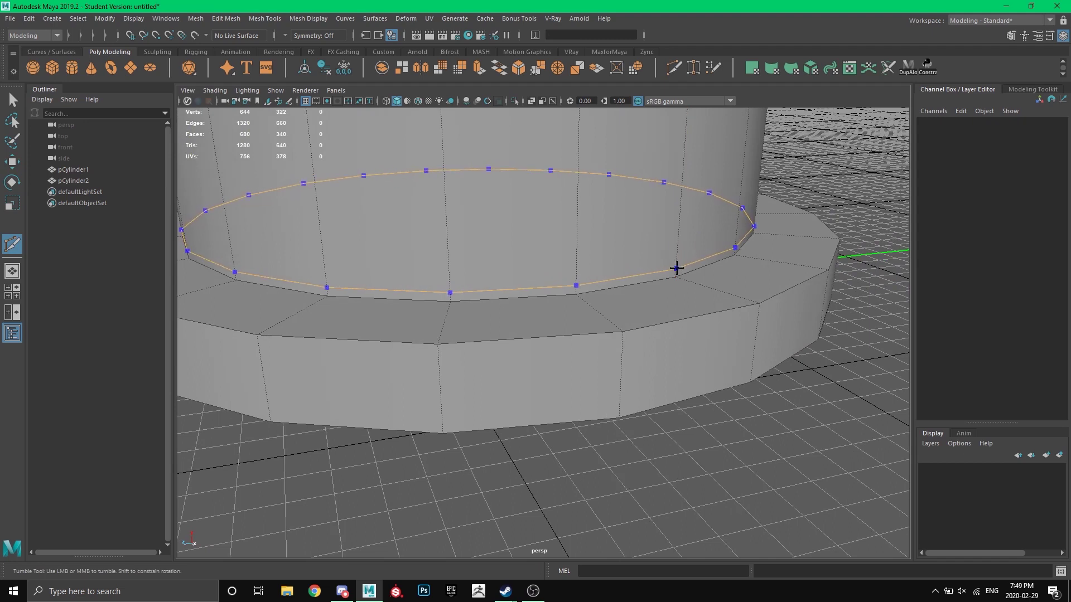
left_click(677, 270, "ctrl")
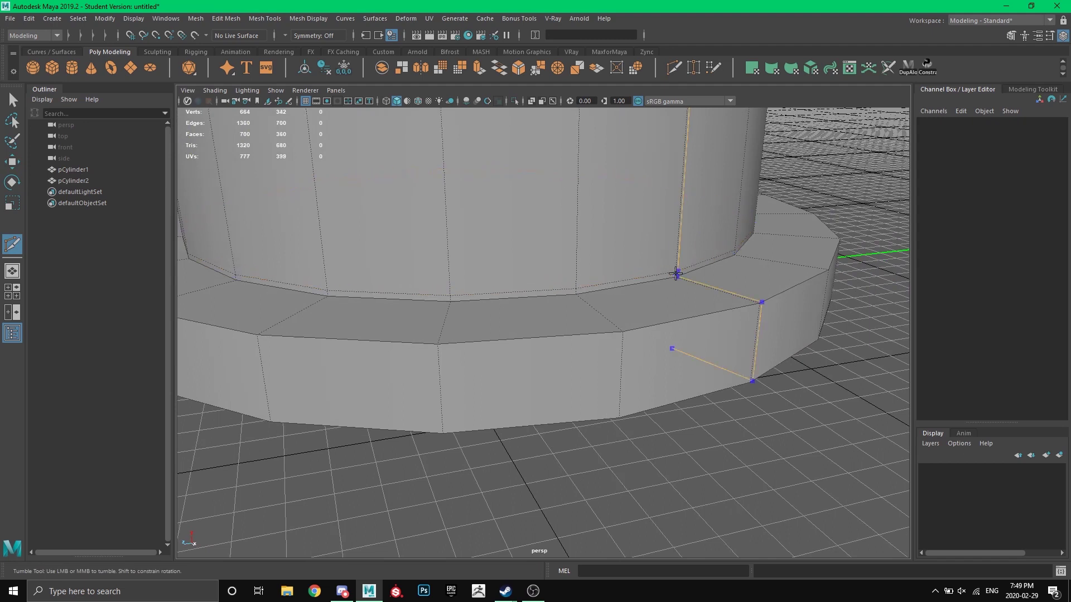
left_click(622, 414, "ctrl")
left_click(620, 413, "ctrl")
left_click_drag(619, 411, 614, 378, "alt")
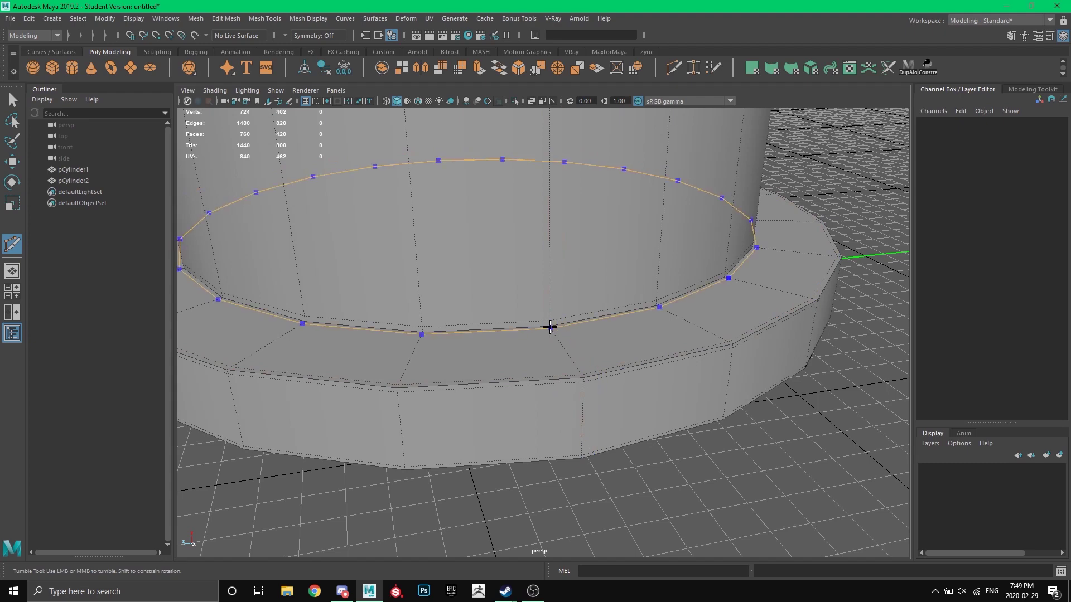
middle_click_drag(624, 337, 636, 359, "alt")
left_click_drag(635, 359, 632, 374, "alt")
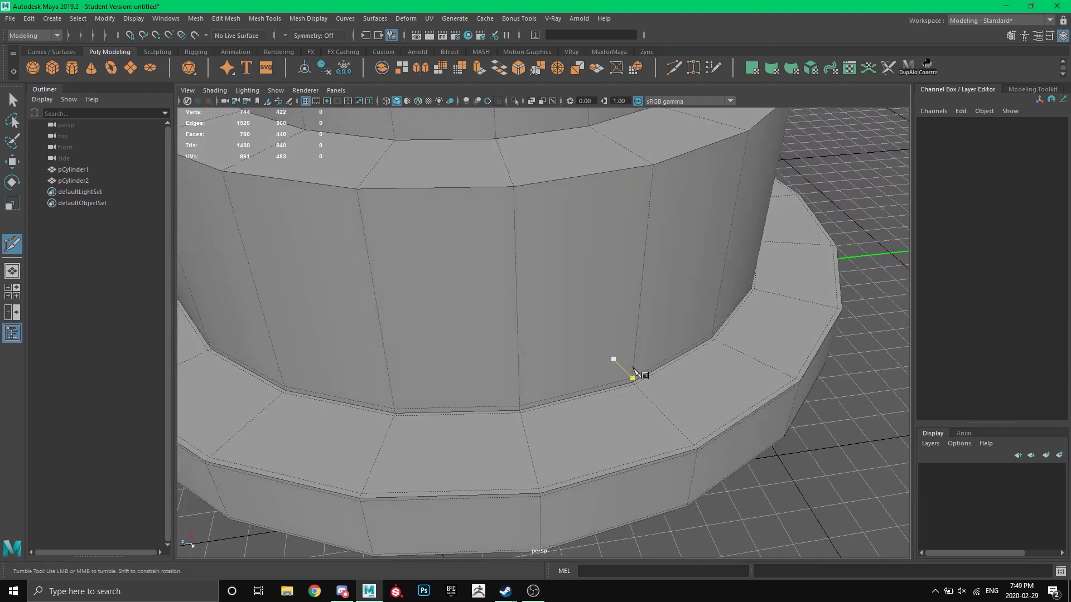
Inspect the edge loops around the inner corner of pCylinder2's base flange, unsmoothed and in the smooth preview.
scroll(644, 368, "up", 5)
scroll(631, 334, "down", 5)
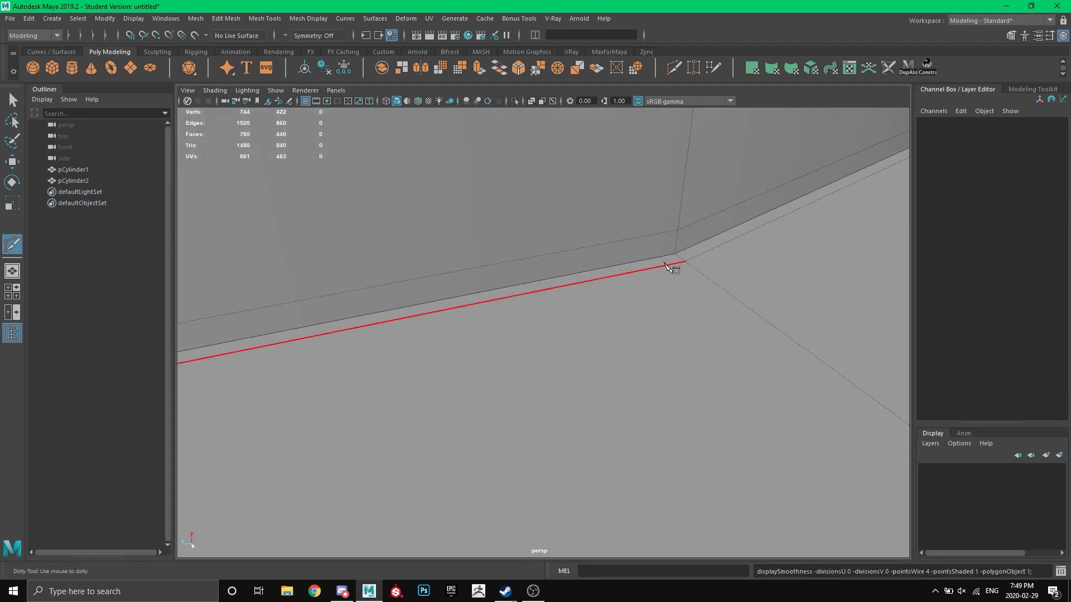
key("3")
key("1")
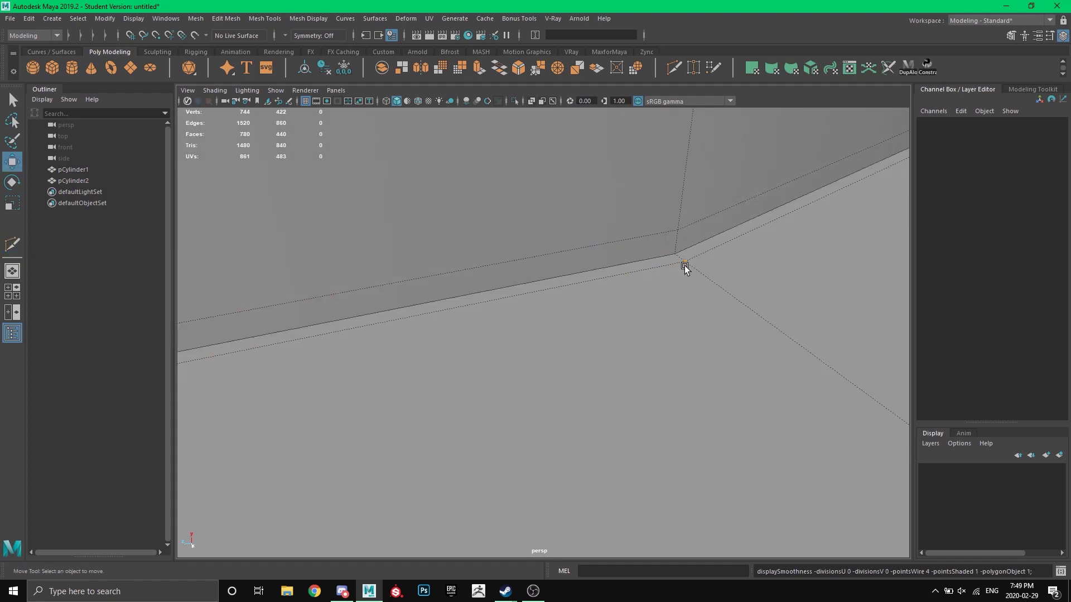
left_click(685, 262)
left_click(673, 253)
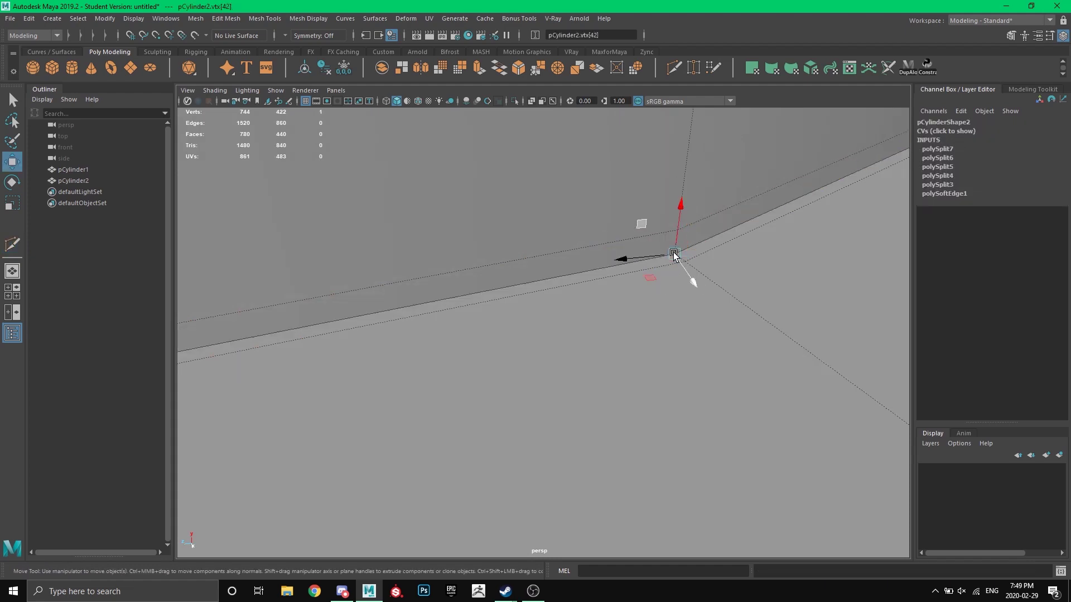
left_click_drag(741, 289, 707, 282, "alt")
key("f")
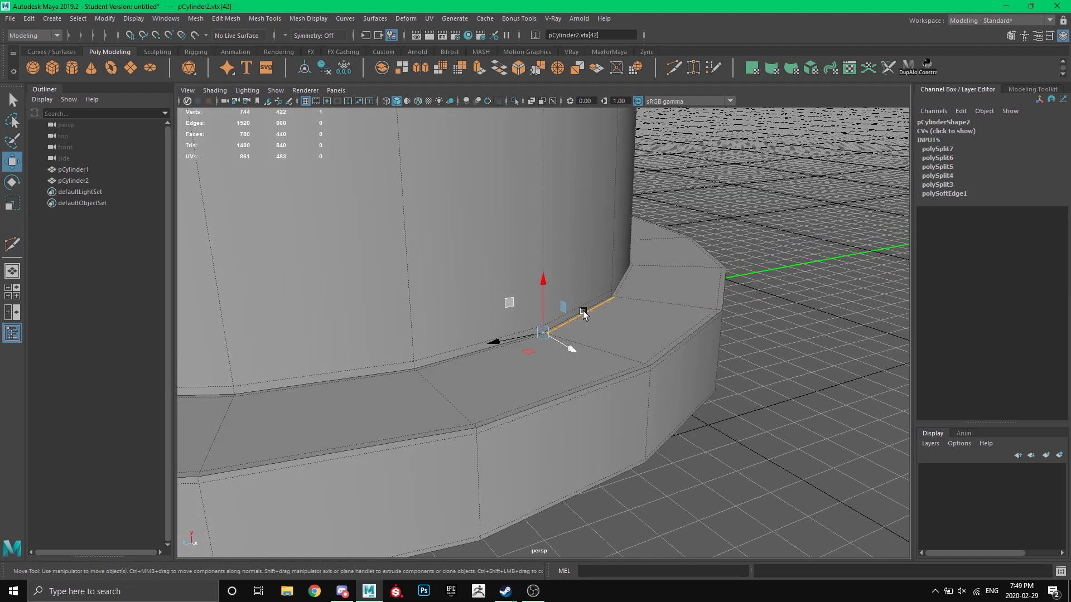
scroll(583, 314, "up", 3)
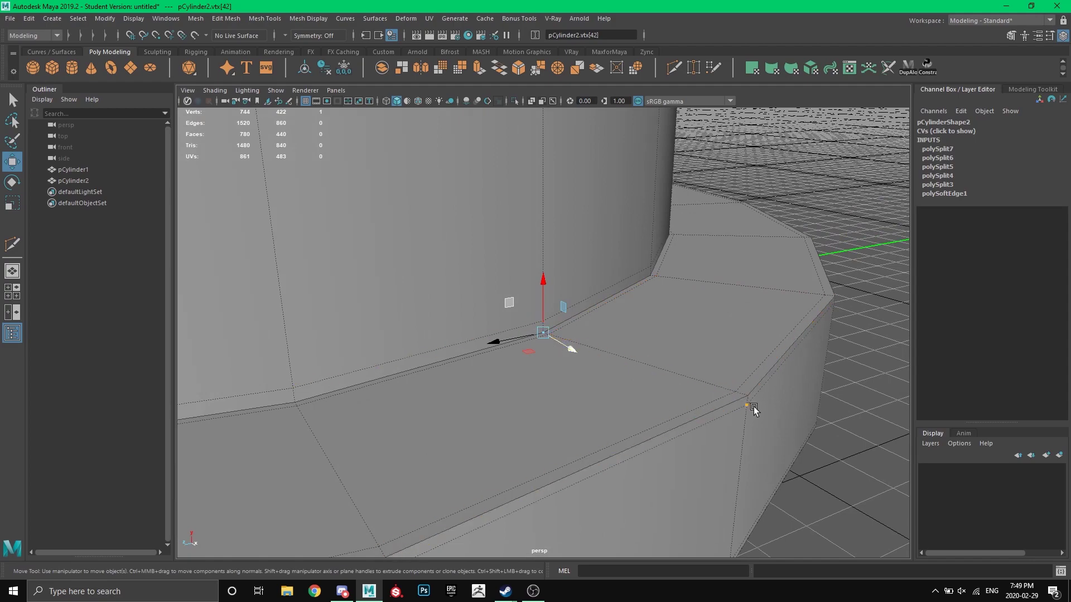
left_click_drag(761, 416, 644, 422, "alt")
left_click_drag(607, 377, 628, 409, "alt")
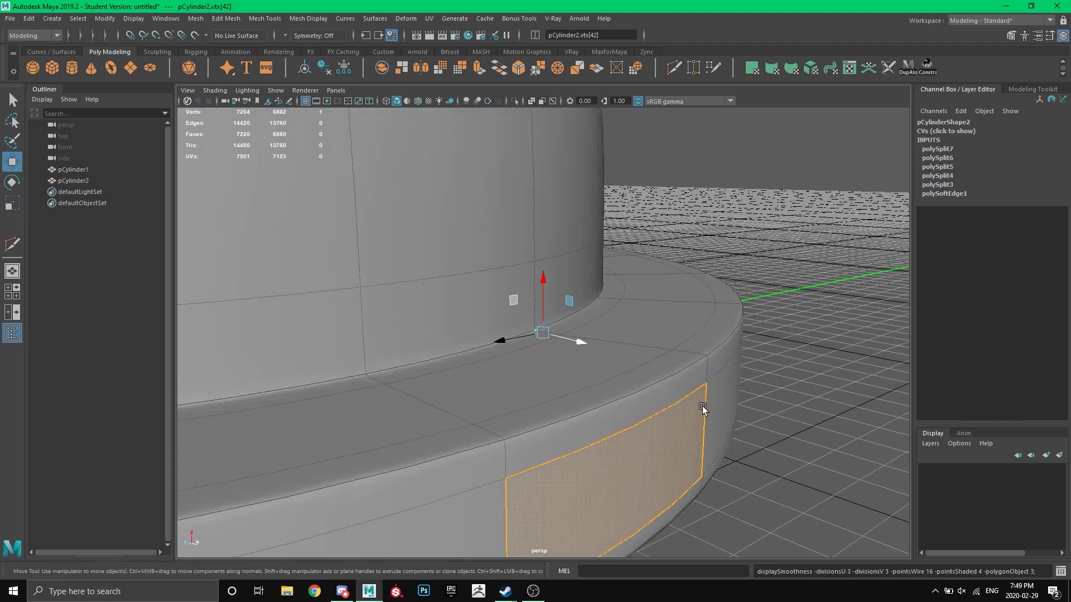
Preview pCylinder1 smoothed beside the smoothed pCylinder2 to compare the base flanges without and with supporting loops.
left_click(788, 383)
scroll(788, 382, "down", 10)
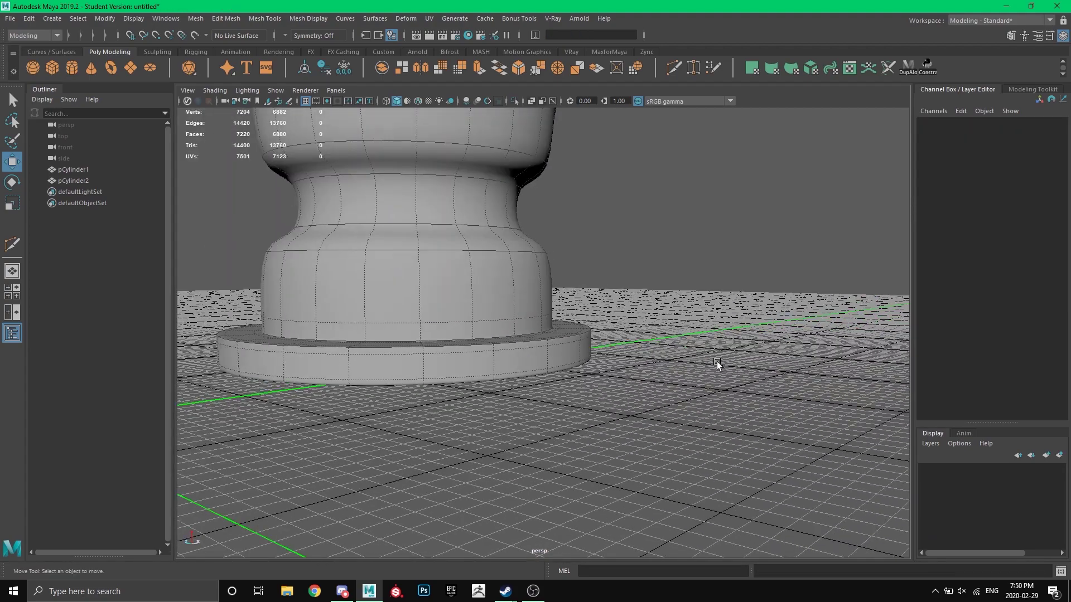
middle_click_drag(717, 361, 733, 417, "alt")
scroll(719, 419, "up", 5)
left_click_drag(707, 420, 724, 479, "alt")
scroll(724, 478, "up", 2)
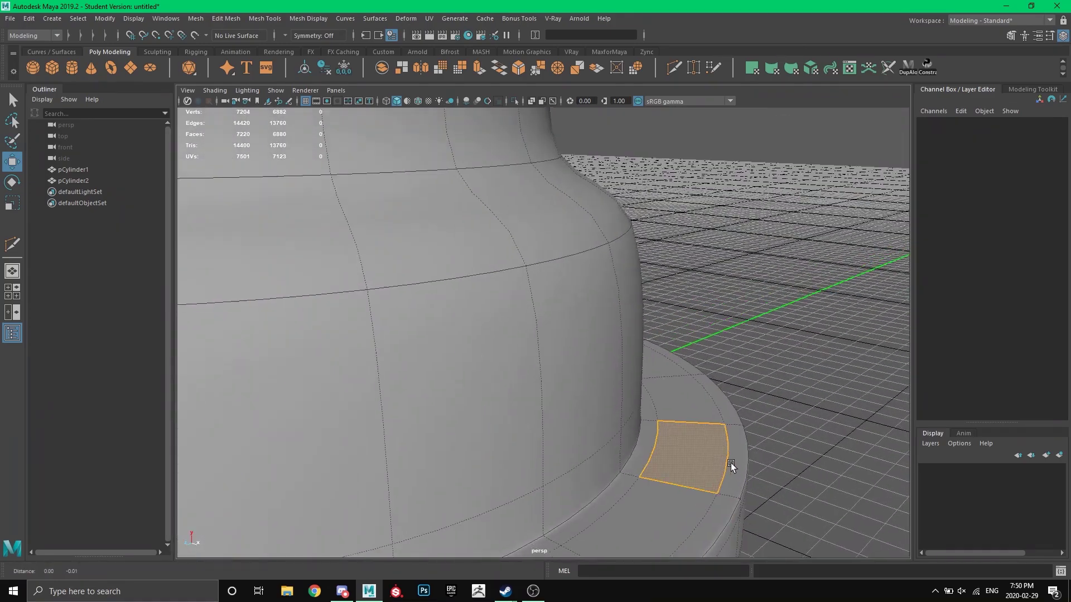
scroll(731, 463, "down", 6)
left_click_drag(498, 422, 390, 395, "alt")
middle_click_drag(402, 402, 786, 432, "alt")
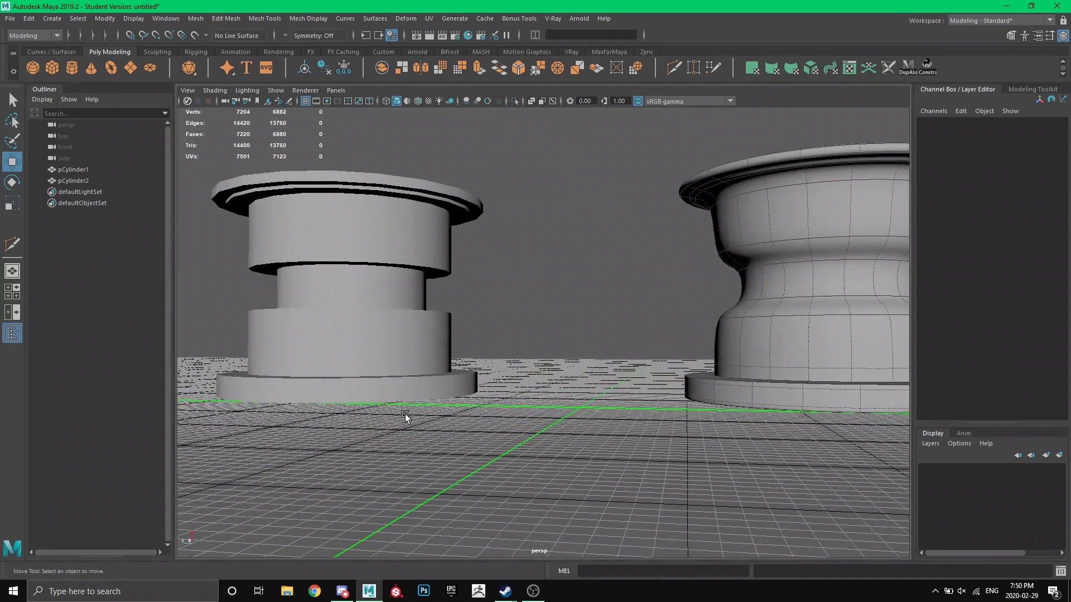
left_click(410, 385)
key("3")
left_click_drag(471, 409, 587, 412, "alt")
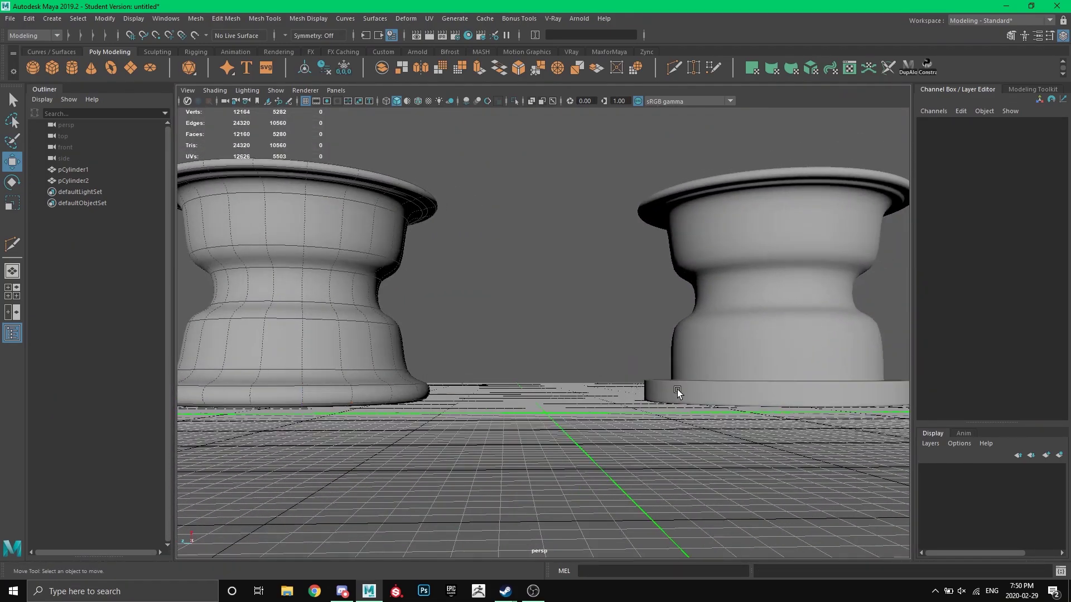
mouse_move(667, 400)
left_mouse_down("alt")
mouse_move(667, 387)
mouse_move(667, 401)
mouse_move(665, 387)
mouse_move(659, 397)
left_mouse_up("alt")
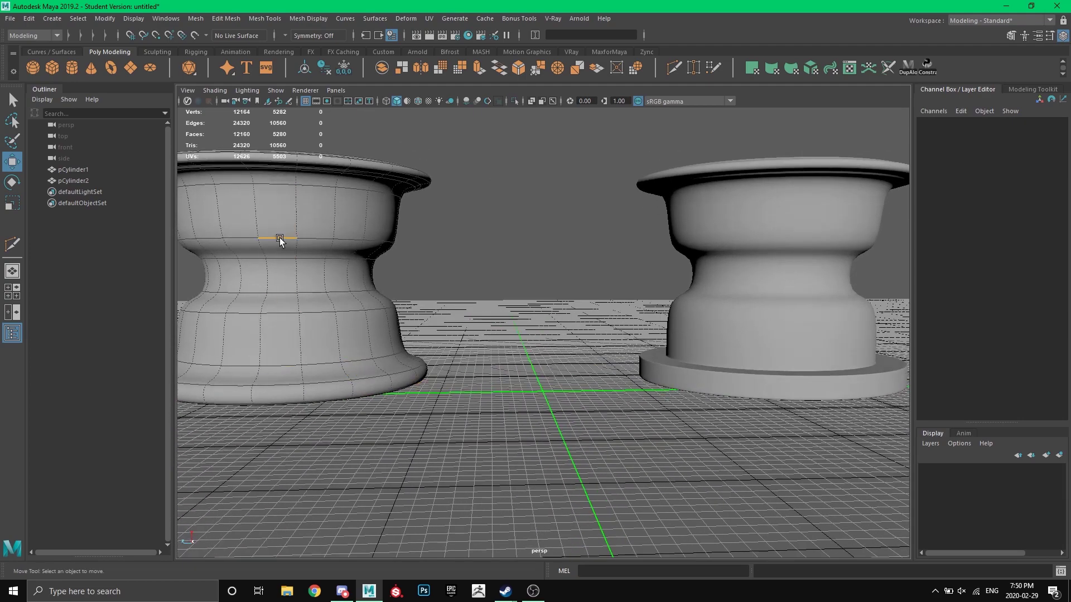
Return both pedestals to the unsmoothed mesh display.
left_click(322, 334)
key("1")
left_click(744, 309)
key("1")
Use Multi-Cut to insert supporting edge loops beside the top outer edge and inner corner of pCylinder2's lower drum.
right_click_drag(596, 351, 689, 339, "alt")
middle_click_drag(307, 342, 291, 342, "alt")
middle_click_drag(720, 292, 332, 310, "alt")
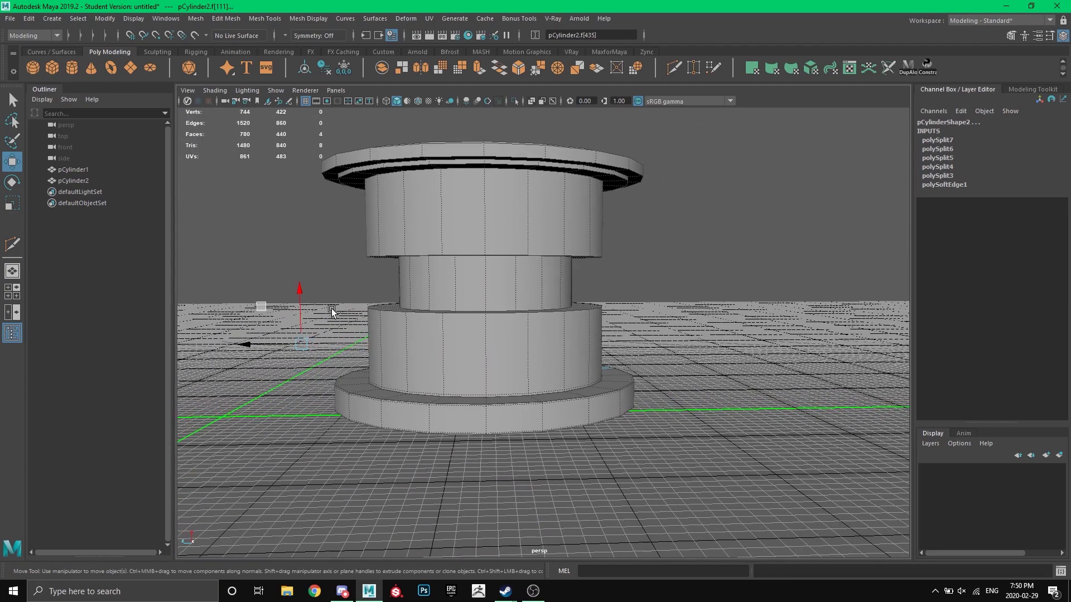
right_click_drag(332, 310, 484, 278, "alt")
left_click_drag(484, 278, 485, 285, "alt")
middle_click_drag(485, 284, 750, 301, "alt")
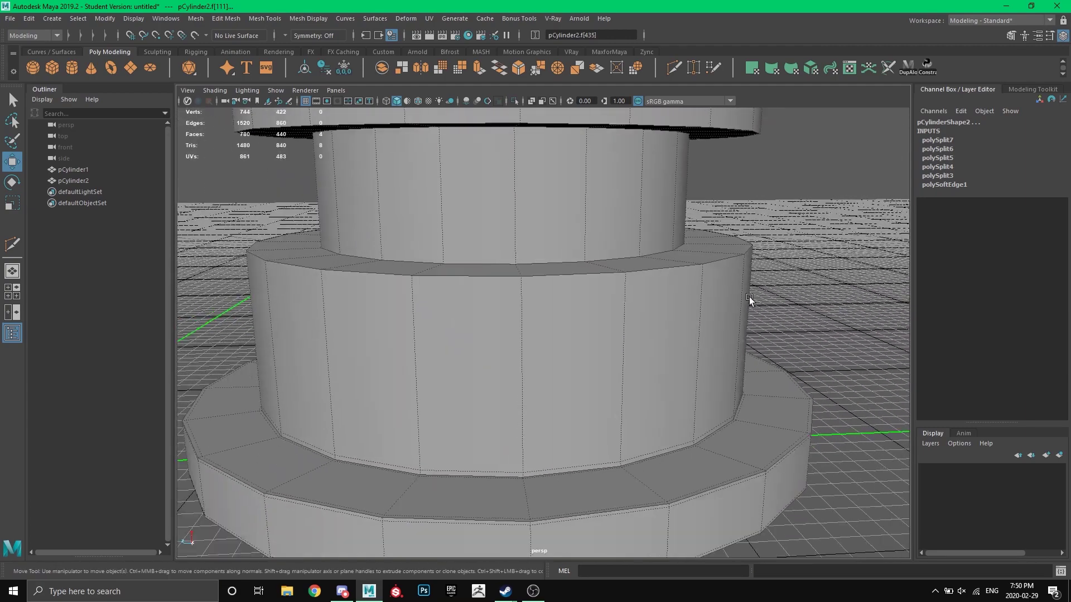
left_click(675, 68)
left_click_drag(493, 274, 517, 232, "alt")
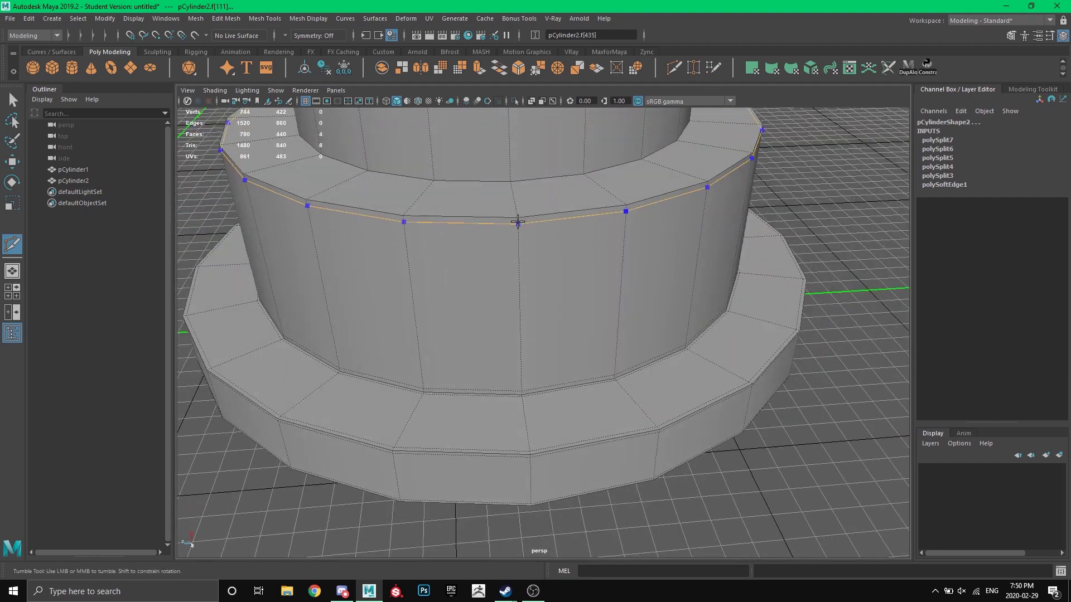
left_click(517, 222, "ctrl")
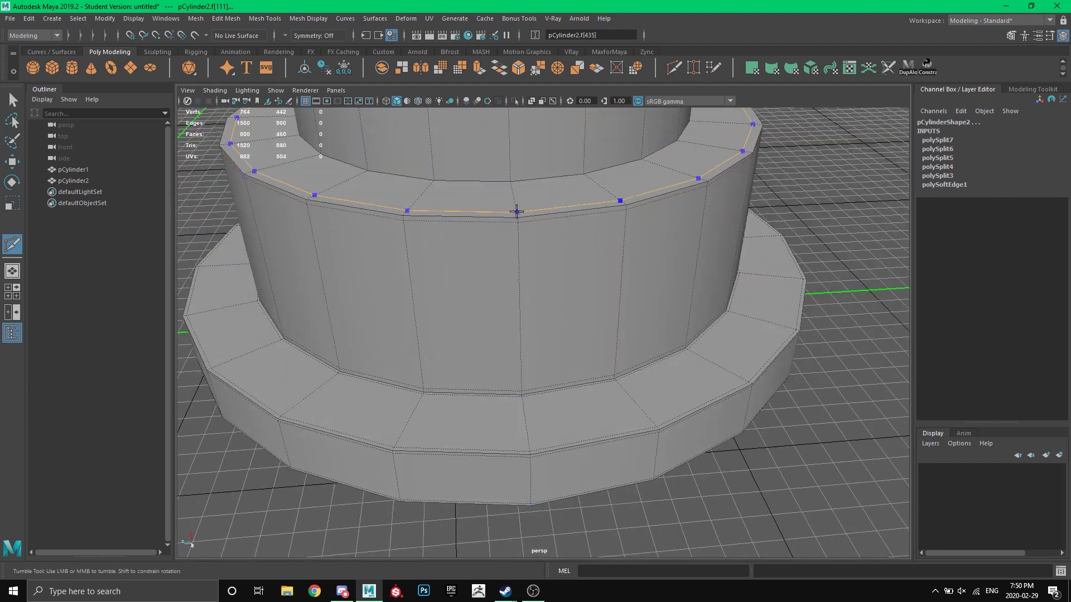
left_click(512, 175, "ctrl")
Bevel the edge loop where pCylinder2's narrow neck meets the upper drum, with fraction 0.1 and 2 segments.
left_click_drag(516, 167, 540, 385, "alt")
key("w")
left_click(542, 374)
right_click_drag(544, 283, 538, 262)
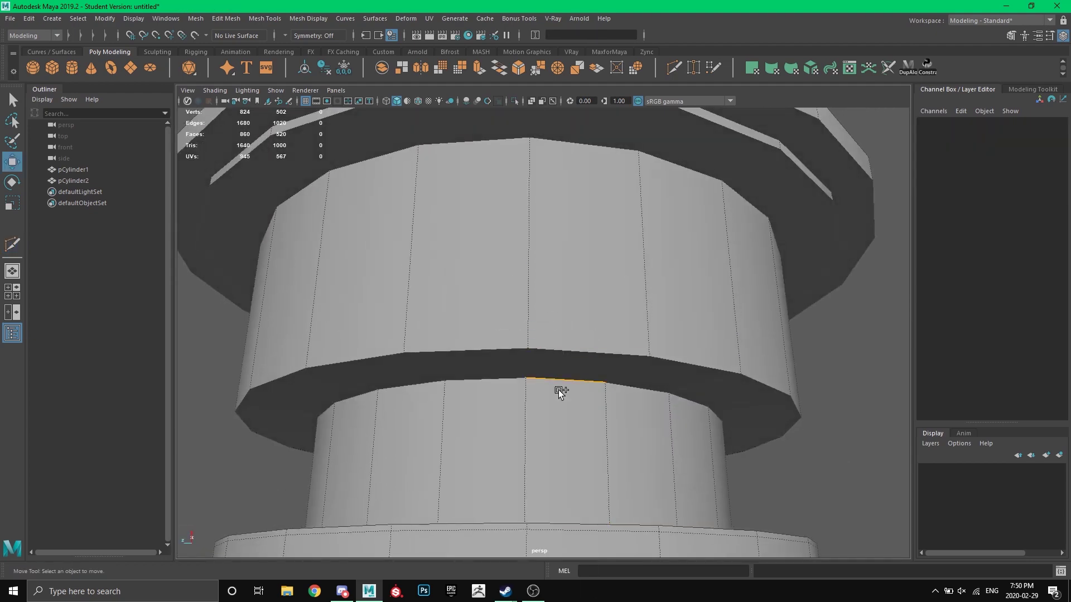
double_click(560, 392)
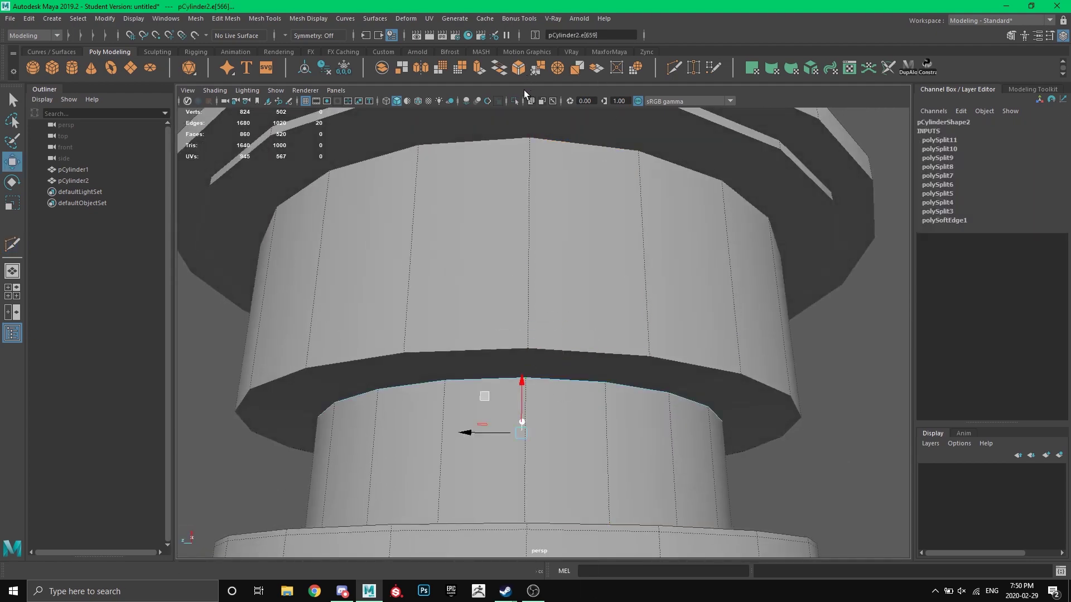
left_click(518, 68)
left_click_drag(770, 335, 772, 349)
Use Multi-Cut to insert supporting loops beside the upper drum's bottom edge, its corner under the top plate, and the plate's underside.
left_click_drag(471, 382, 474, 418, "alt")
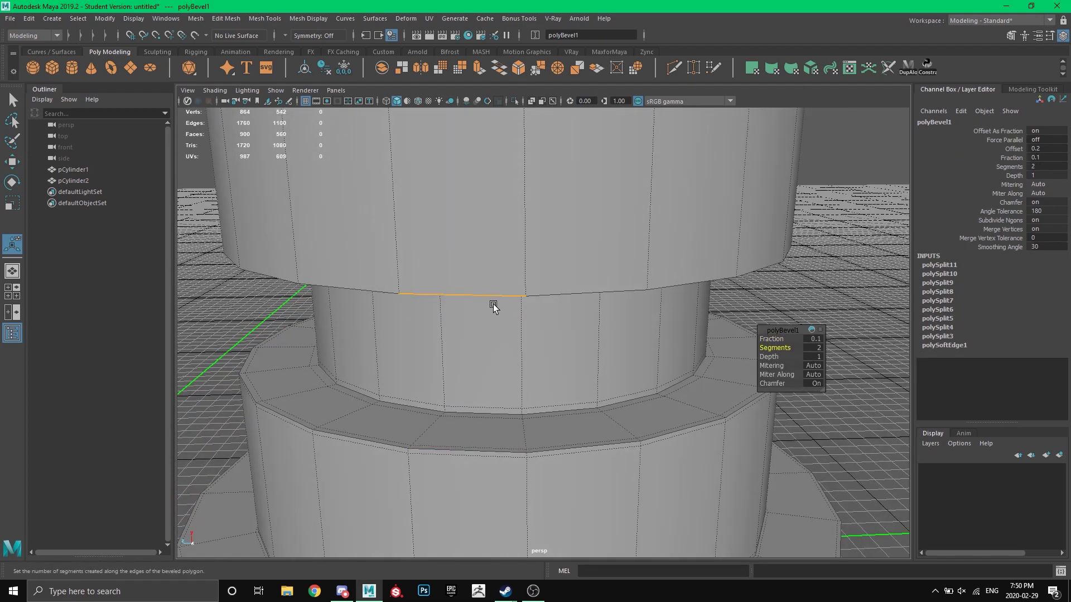
left_click_drag(493, 306, 507, 284, "alt")
left_click(670, 68)
left_click(530, 332, "ctrl")
left_click_drag(530, 363, 530, 180, "alt")
left_click(530, 181, "ctrl")
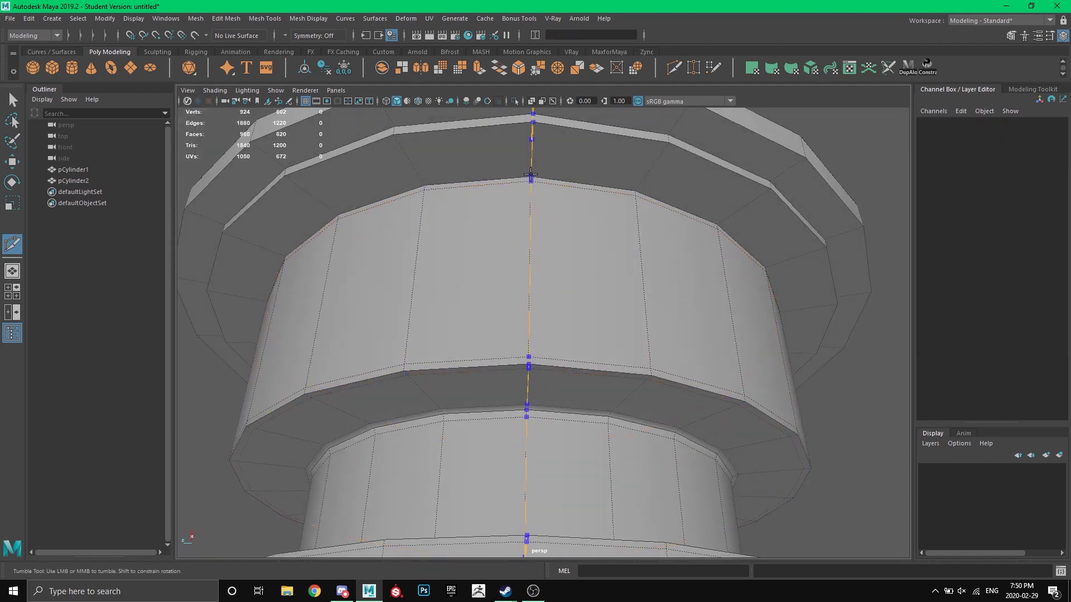
left_click(531, 173, "ctrl")
left_click(534, 125, "ctrl")
Add a vertical edge loop down pCylinder2 and supporting loops around the lower outer edge of its top plate.
left_click_drag(534, 126, 534, 156, "alt")
middle_click_drag(534, 156, 528, 297, "alt")
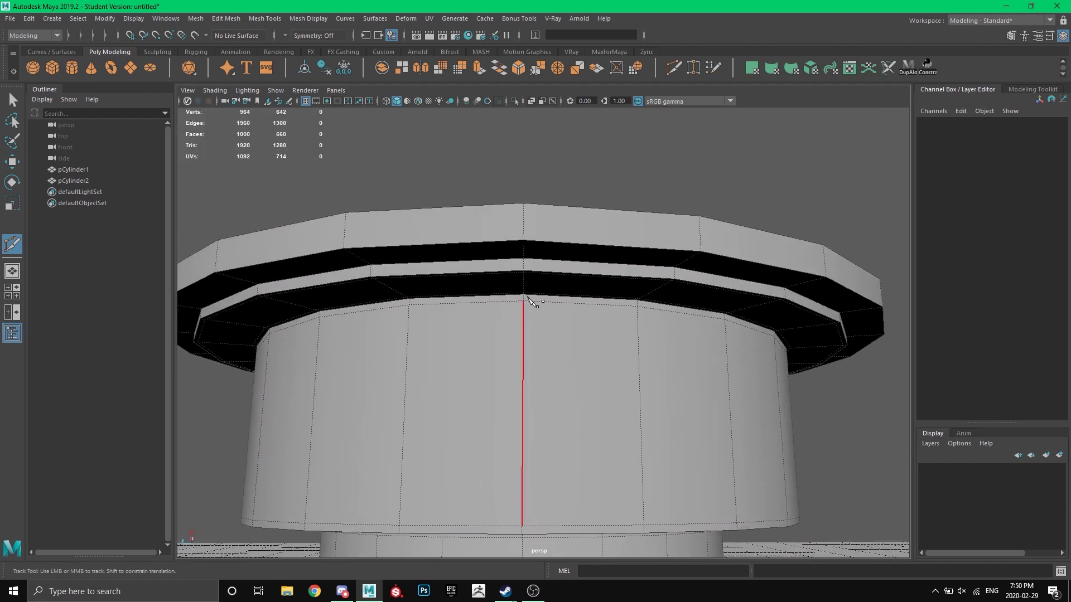
left_click(527, 266, "ctrl")
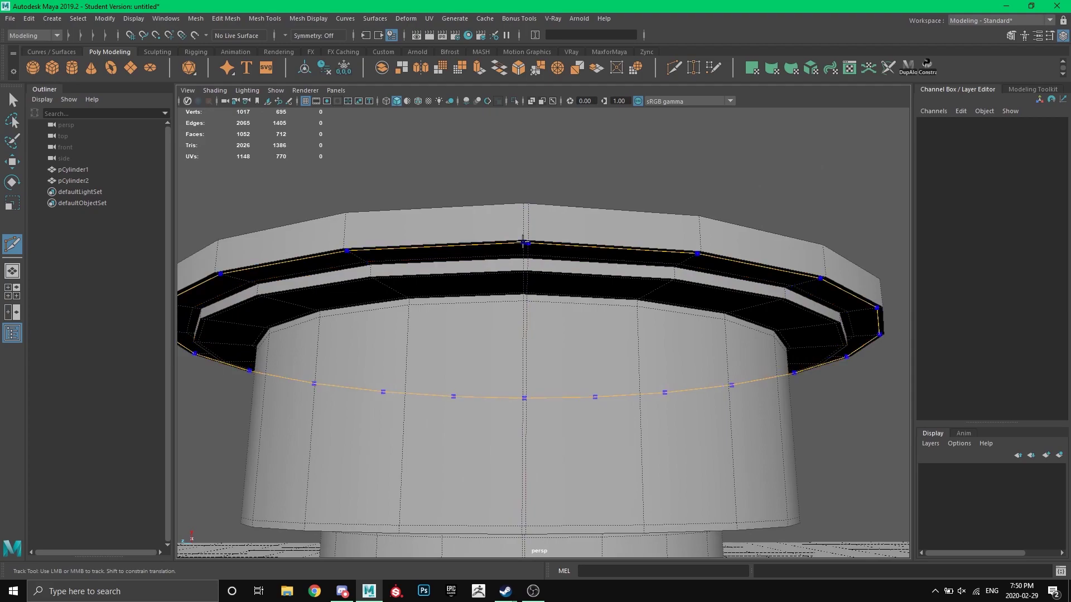
left_click(523, 241, "ctrl")
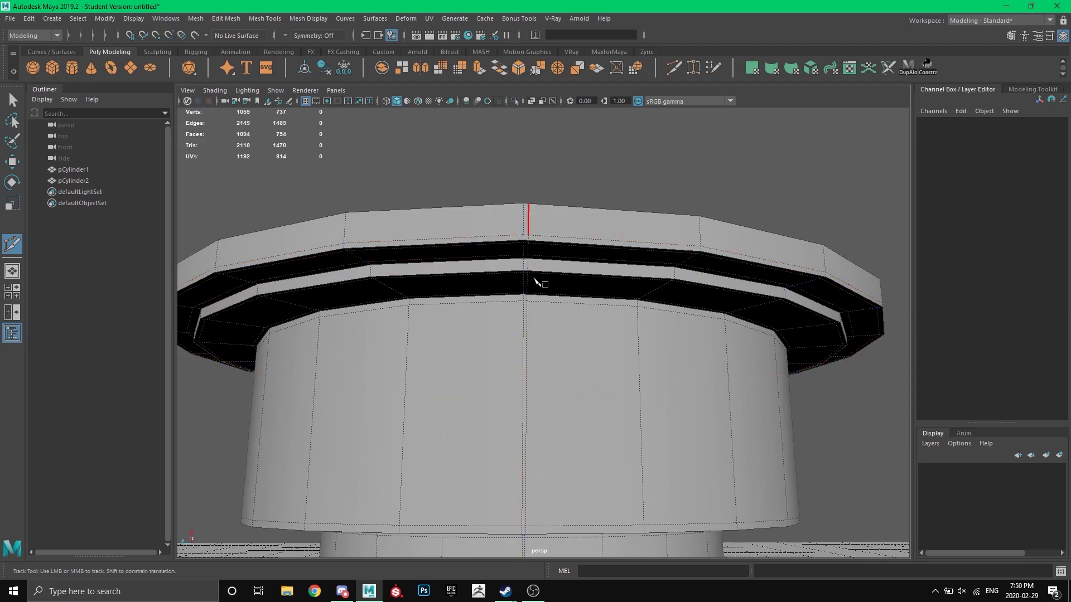
Preview pCylinder2 smoothed in object mode and examine its edges from several angles beside pCylinder1.
mouse_move(536, 280)
left_mouse_down("alt")
mouse_move(545, 294)
mouse_move(537, 289)
left_mouse_up("alt")
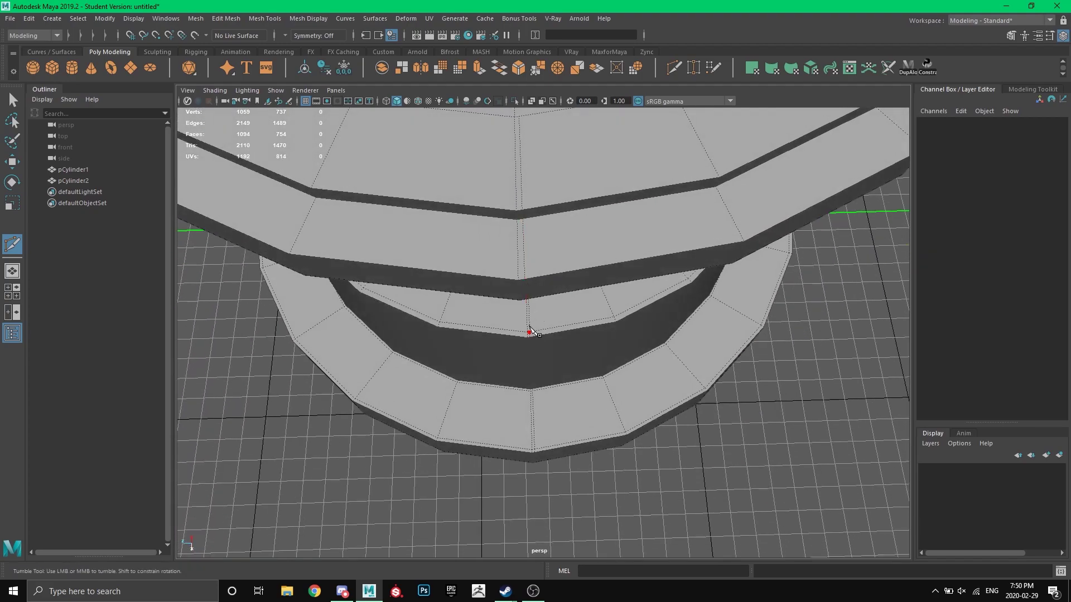
scroll(529, 327, "down", 7)
left_click_drag(535, 339, 544, 301, "alt")
right_click_drag(545, 301, 564, 269)
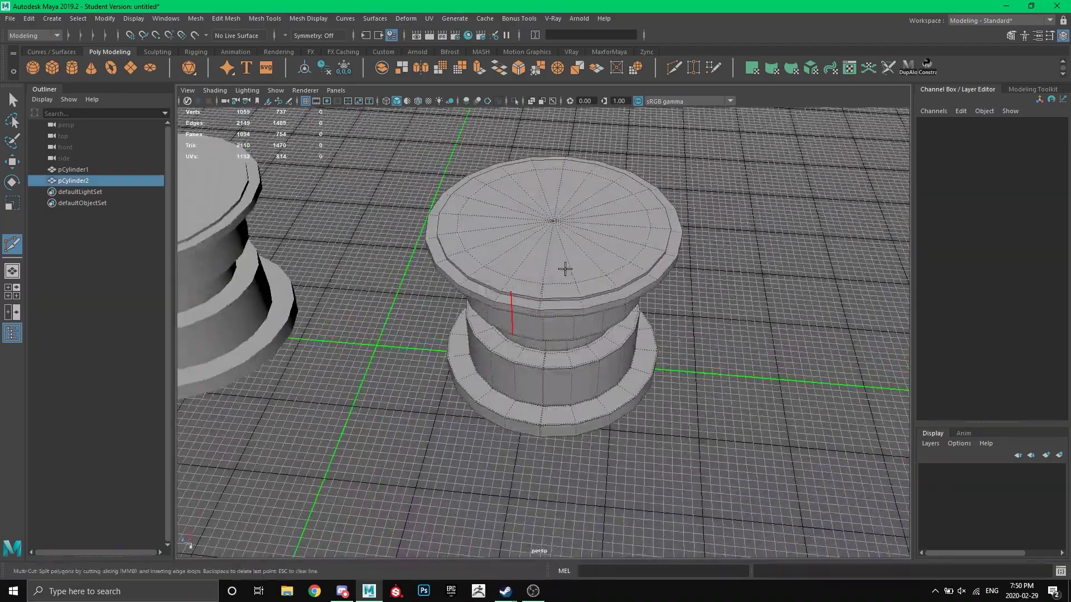
key("3")
scroll(565, 268, "down", 4)
left_click_drag(560, 418, 546, 361, "alt")
scroll(546, 361, "up", 7)
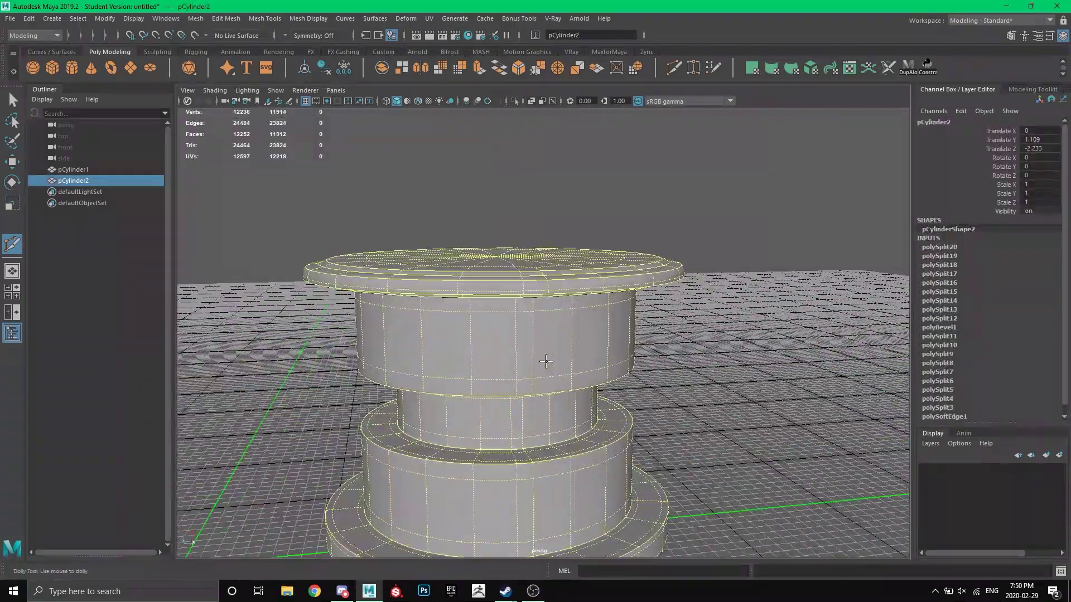
left_click(707, 382)
middle_click_drag(514, 496, 526, 368, "alt")
left_click_drag(526, 368, 466, 320, "alt")
middle_click_drag(466, 320, 763, 380, "alt")
right_click_drag(763, 379, 269, 317, "alt")
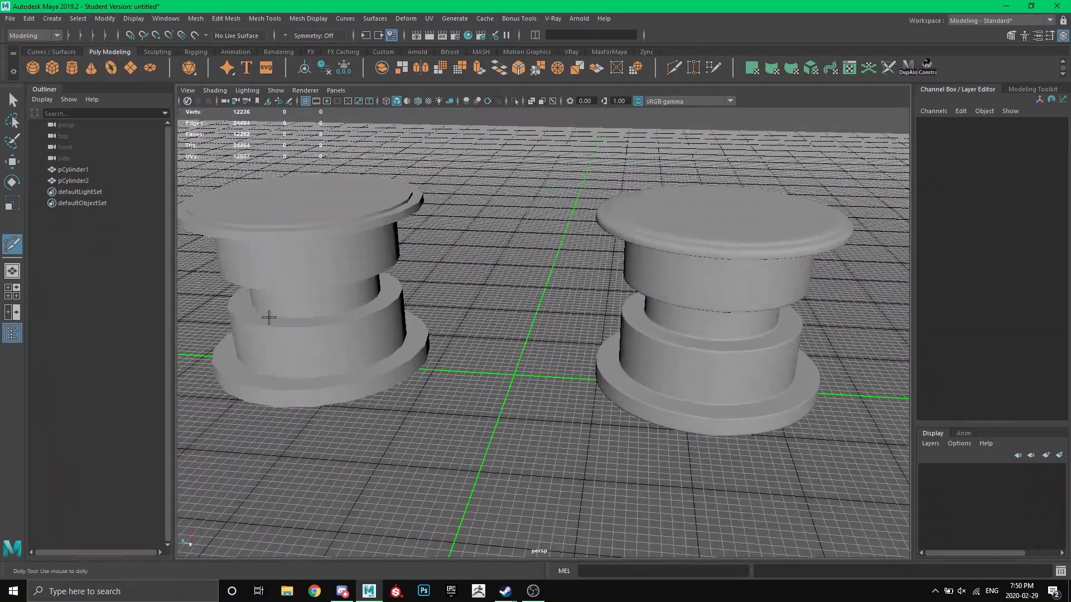
Switch pCylinder1 to the smooth preview and compare its full profile with the smoothed pCylinder2.
left_click(354, 303)
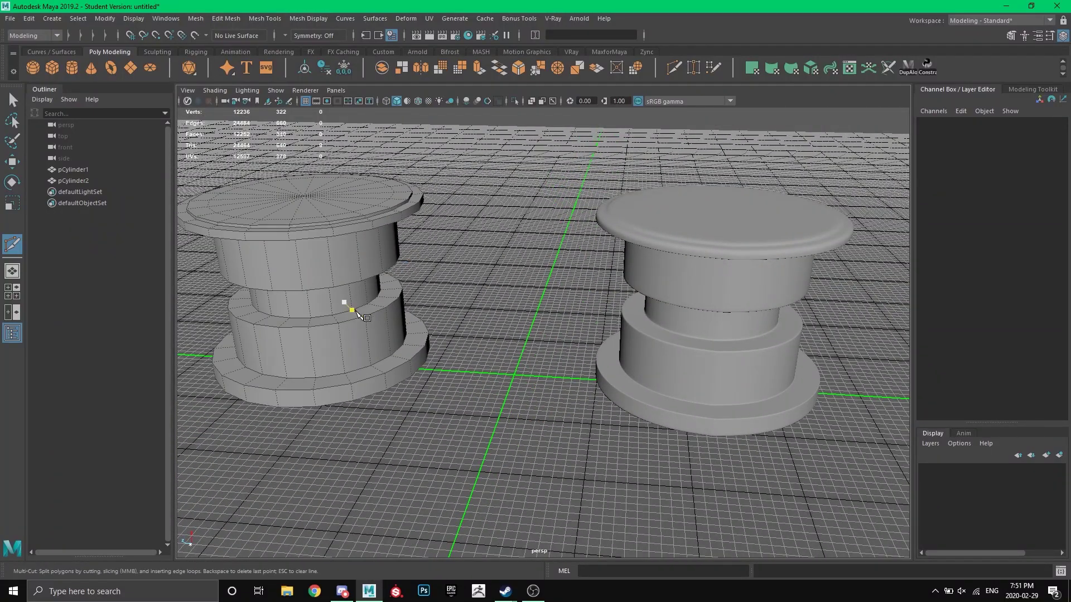
key("1")
key("w")
left_click_drag(434, 318, 400, 347, "alt")
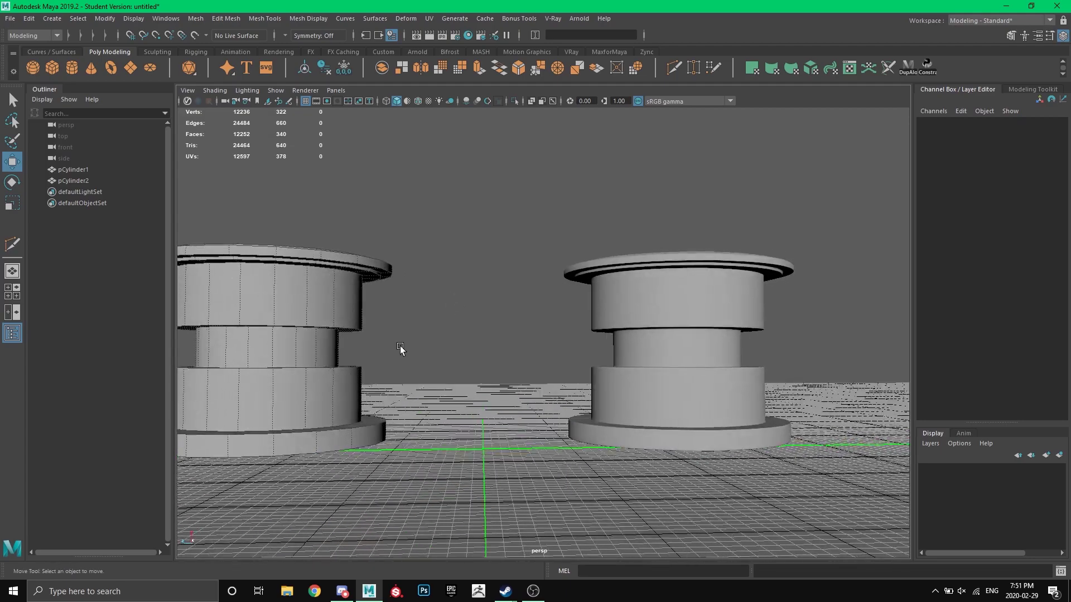
key("3")
left_click(622, 392)
left_click(495, 407)
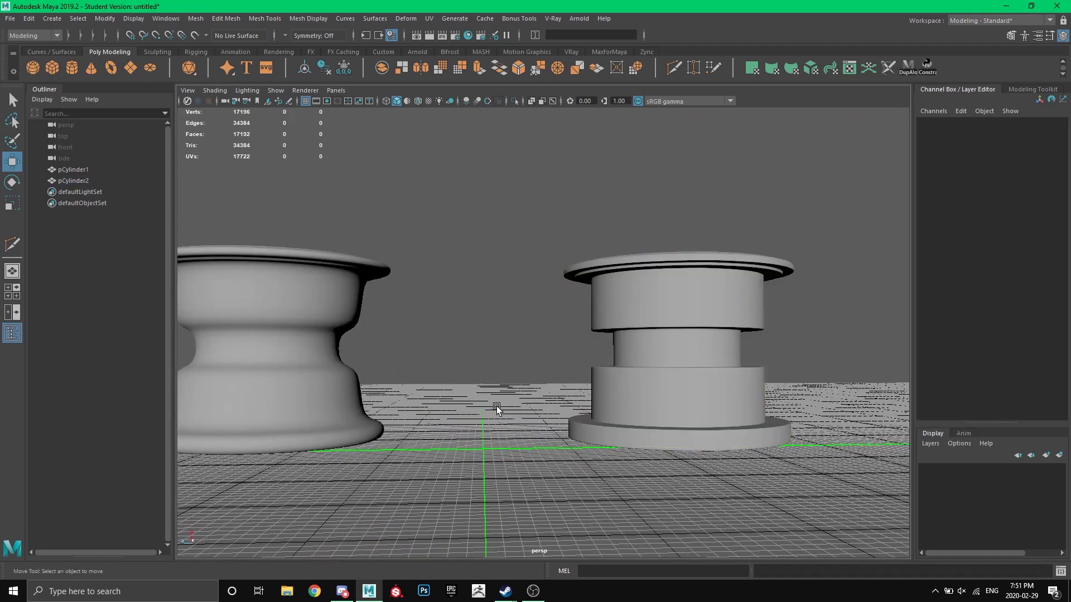
left_click_drag(495, 406, 464, 370, "alt")
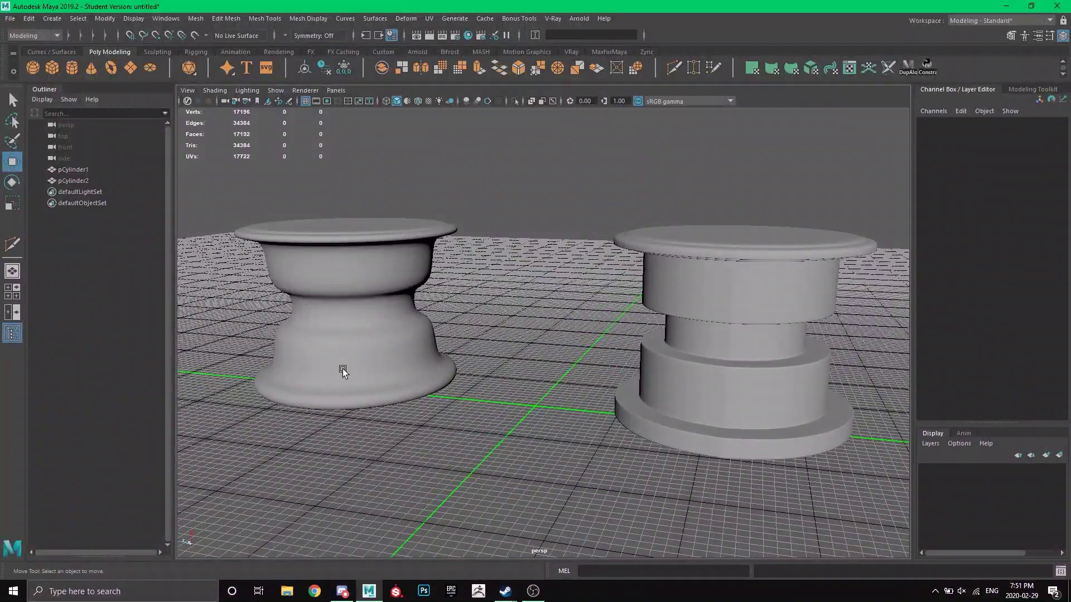
Turn off the smooth preview on pCylinder1 and pCylinder2.
left_click(337, 352)
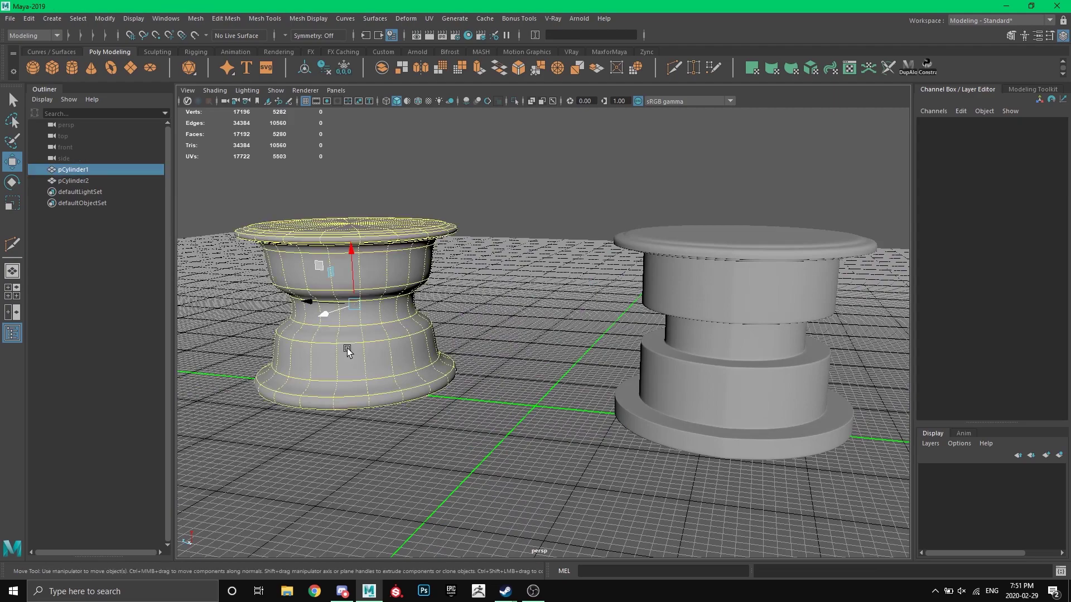
key("1")
left_click_drag(461, 367, 497, 368, "alt")
left_click(641, 347)
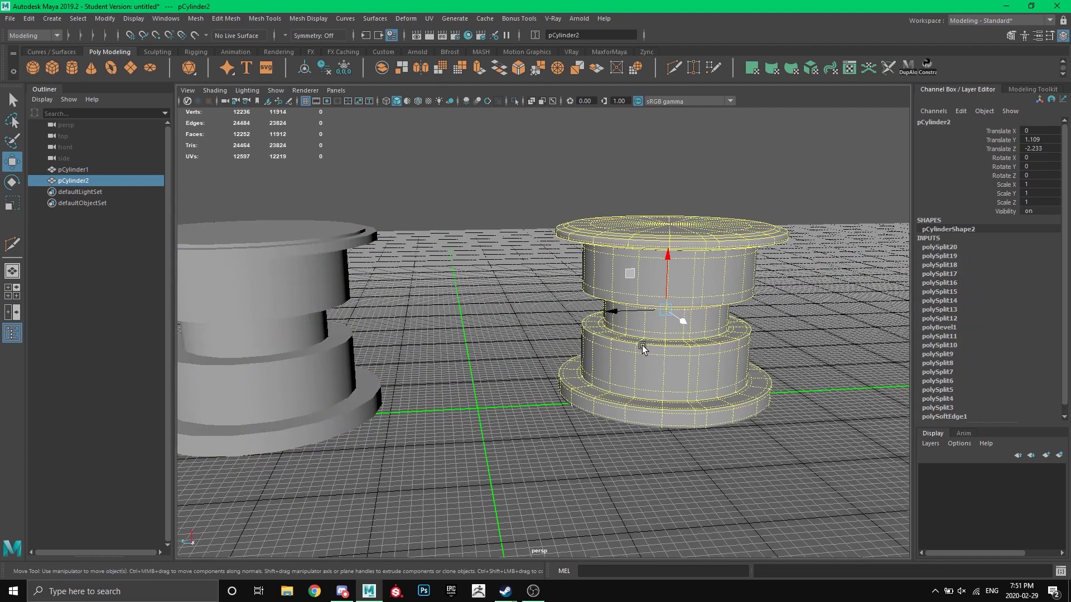
key("1")
Examine the supporting edge loops on the unsmoothed pCylinder2 up close and side by side with pCylinder1.
left_click_drag(627, 338, 554, 326, "alt")
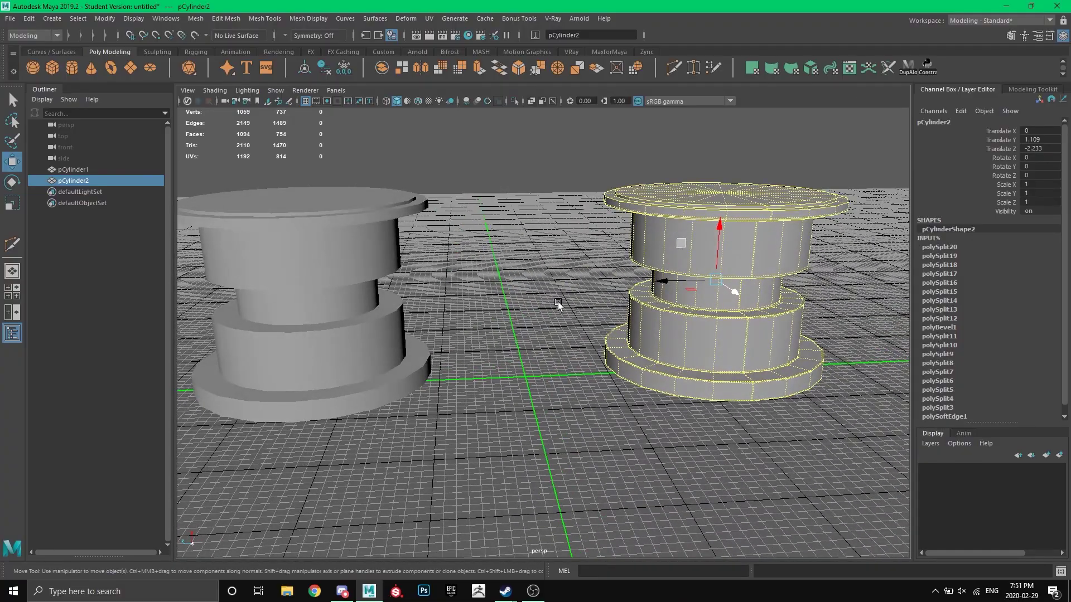
left_click_drag(560, 309, 595, 288, "alt")
key("f")
scroll(438, 287, "up", 2)
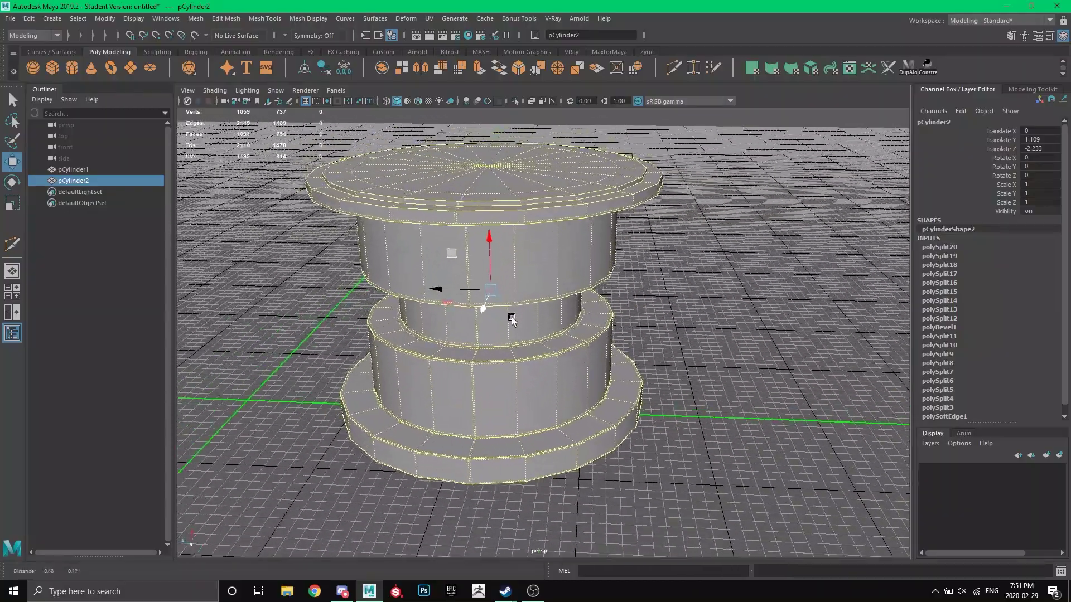
scroll(539, 349, "up", 1)
middle_click_drag(511, 317, 675, 329, "alt")
scroll(540, 350, "down", 5)
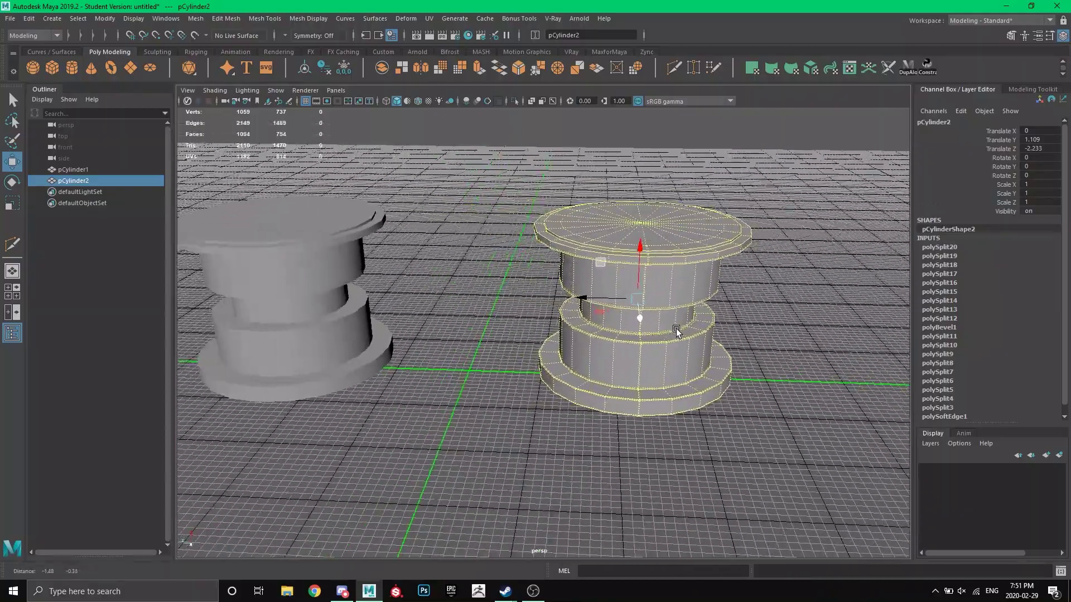
left_click_drag(570, 401, 537, 394, "alt")
middle_click_drag(536, 393, 526, 403, "alt")
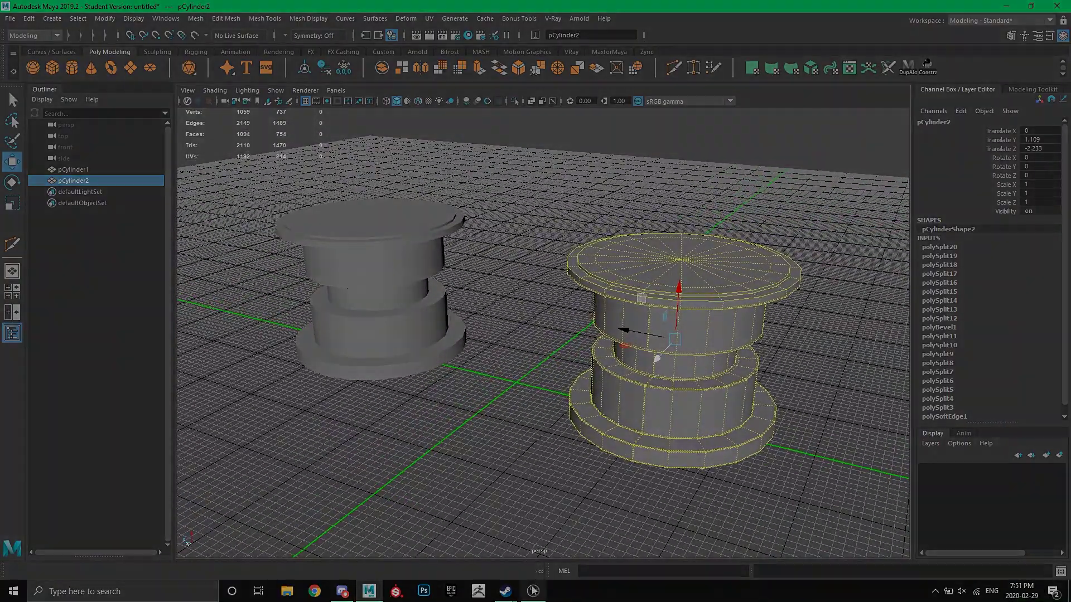